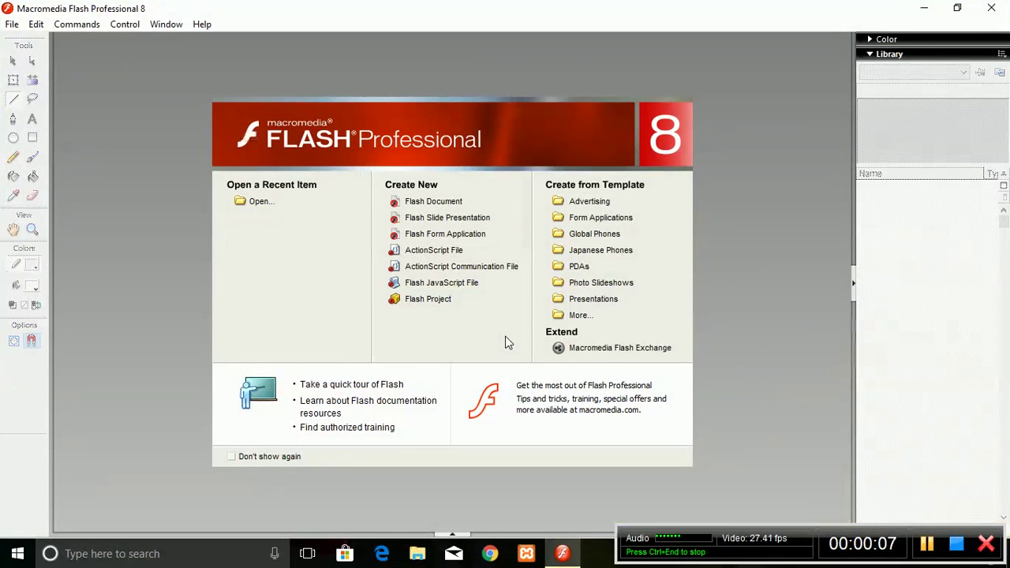
Step: Create a new Flash Document (Untitled-4) from the Start Page
click(439, 202)
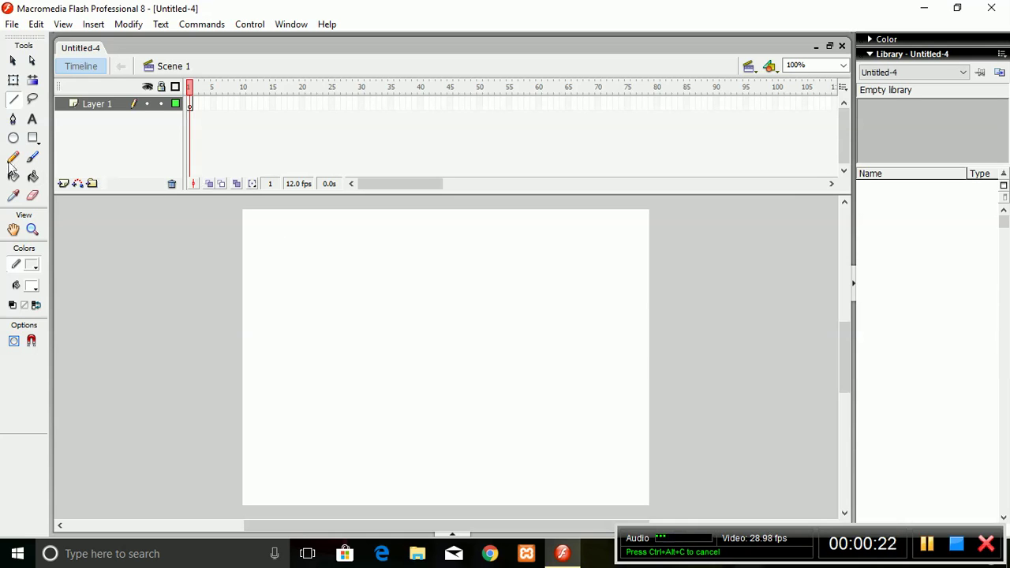
Step: Set the Oval tool to an orange #FF9900 fill with a black stroke of thickness 5
click(13, 141)
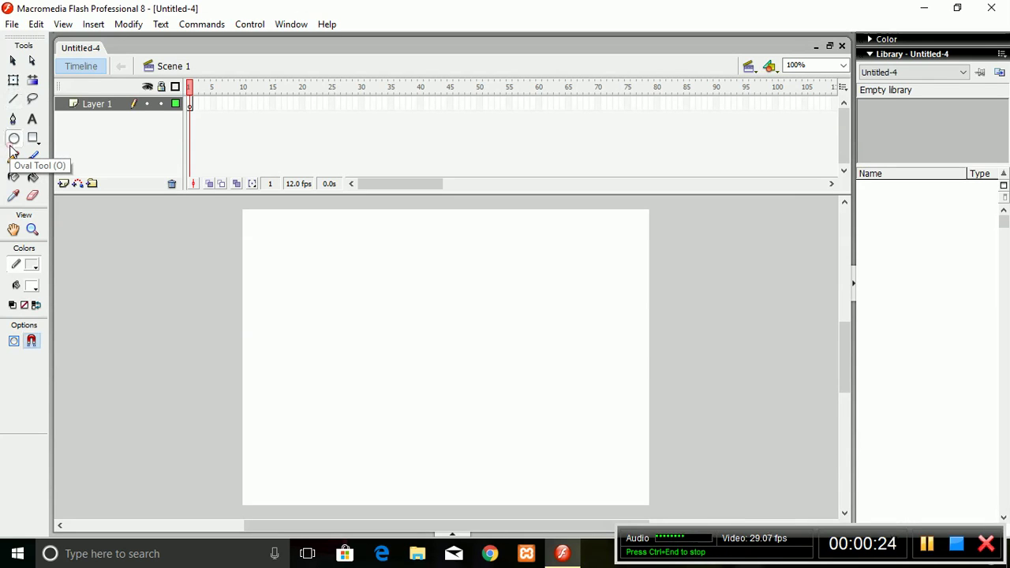
click(32, 287)
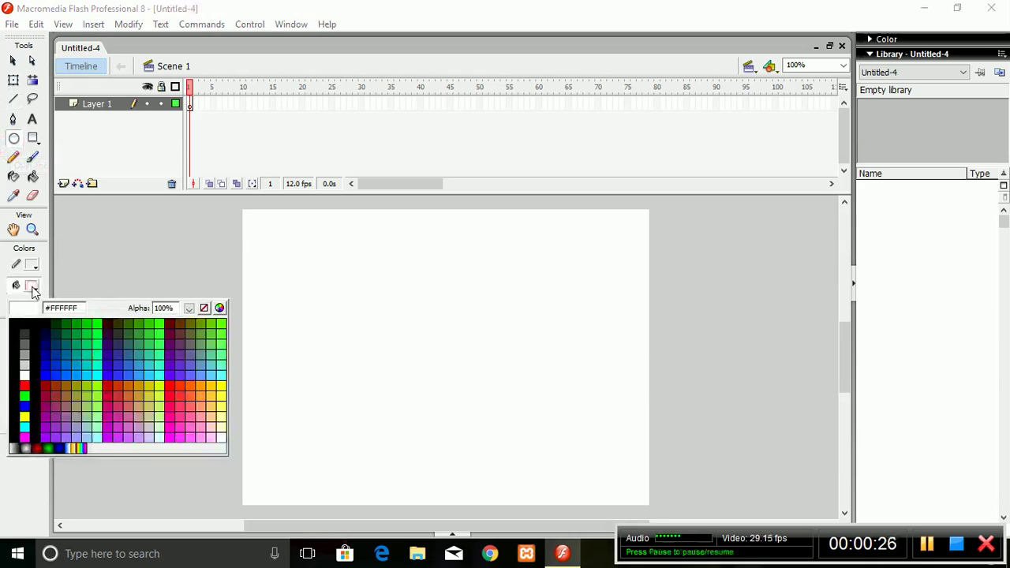
click(202, 382)
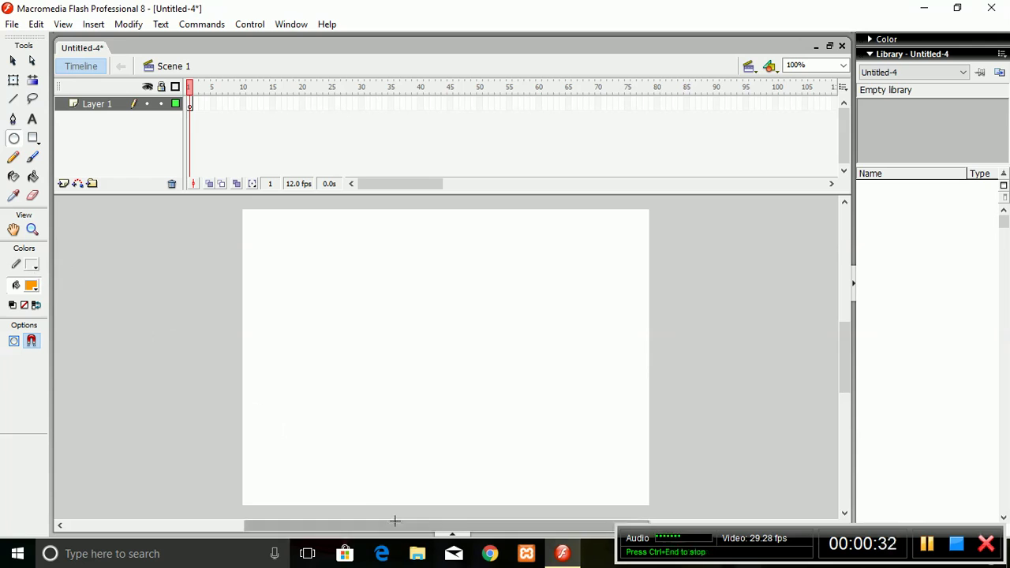
click(452, 535)
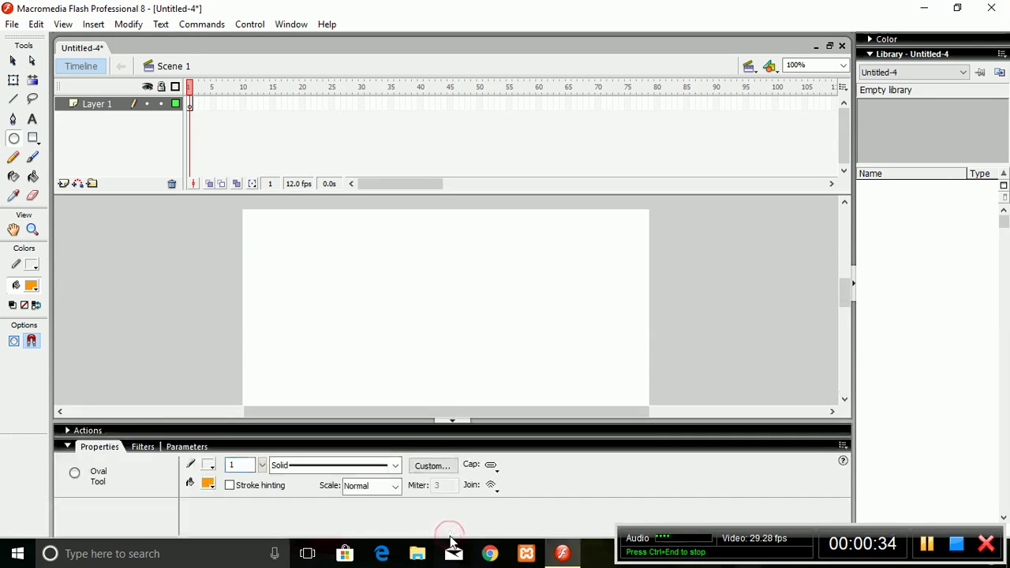
click(209, 465)
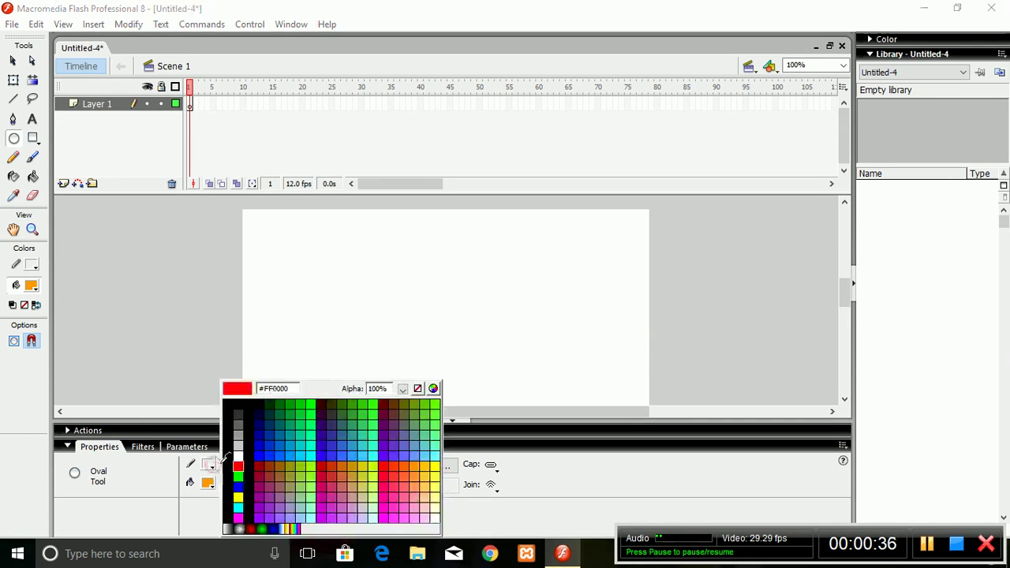
click(228, 461)
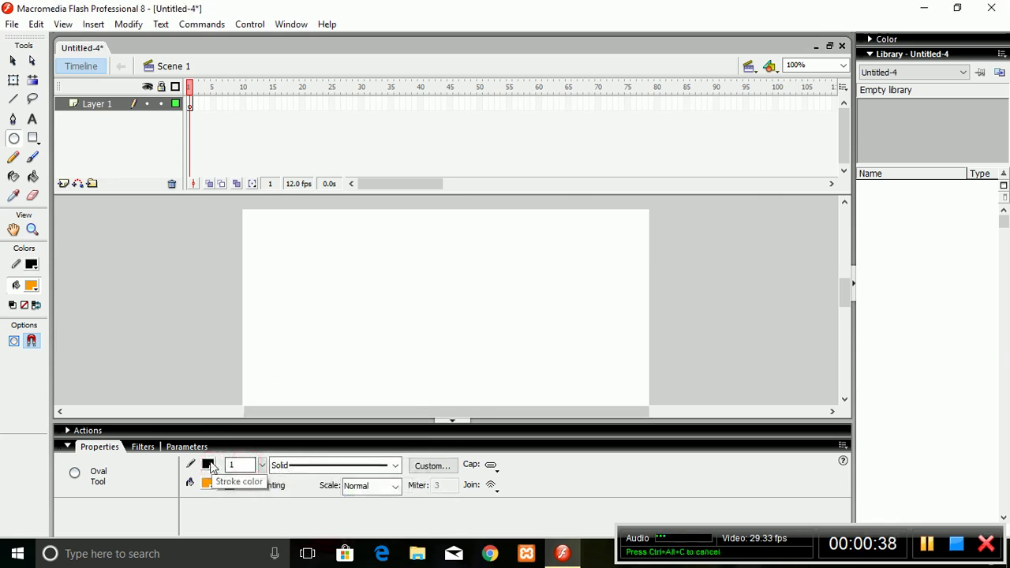
click(247, 466)
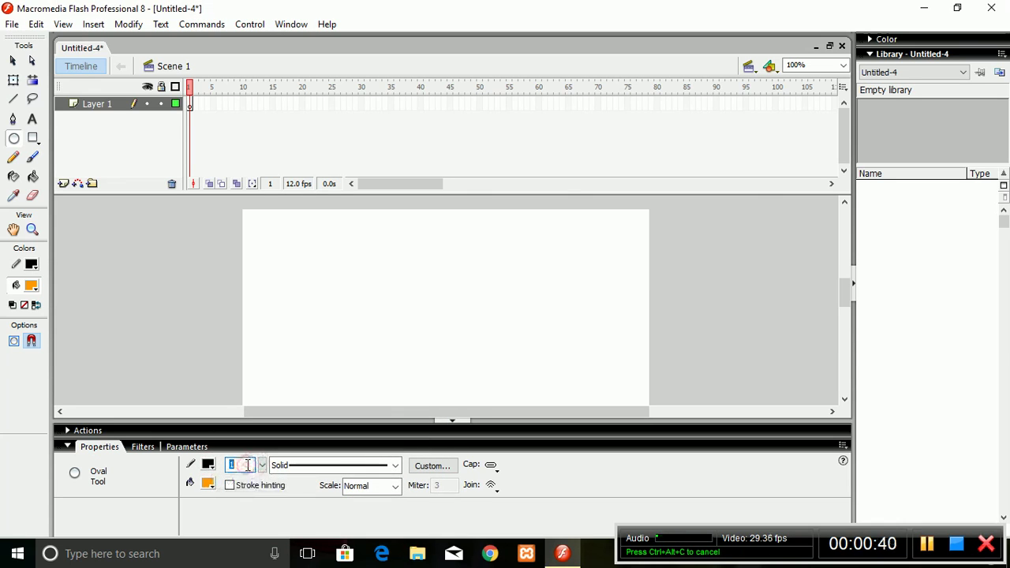
text(5)
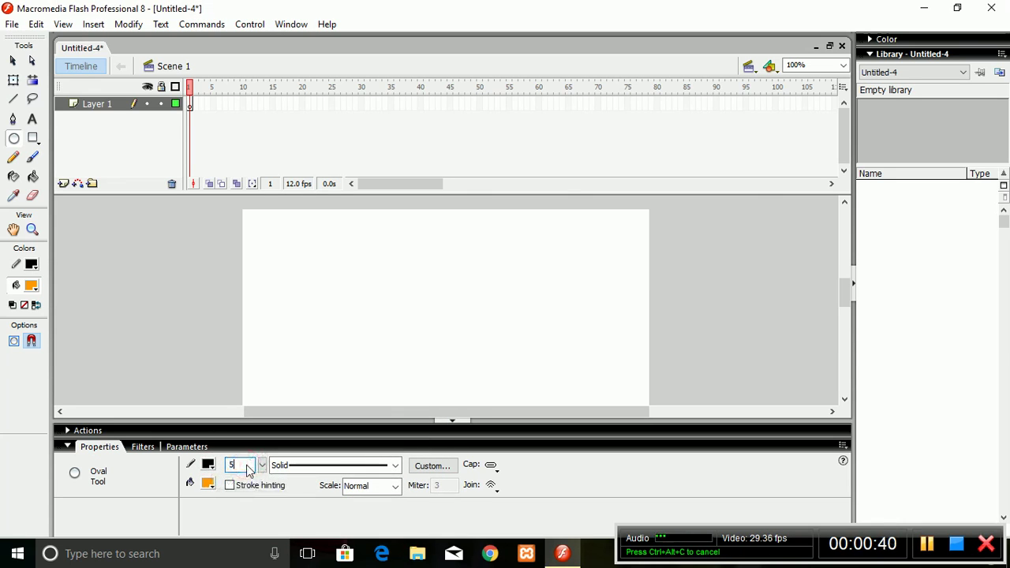
click(449, 420)
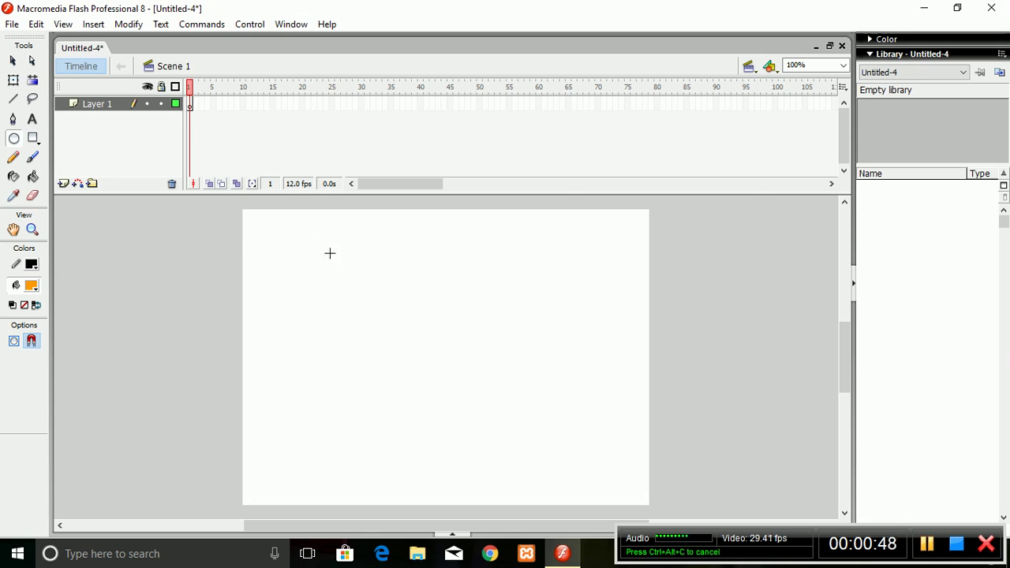
Step: Draw a large orange circle with a thick black outline near the stage centre
drag(299, 246, 484, 404)
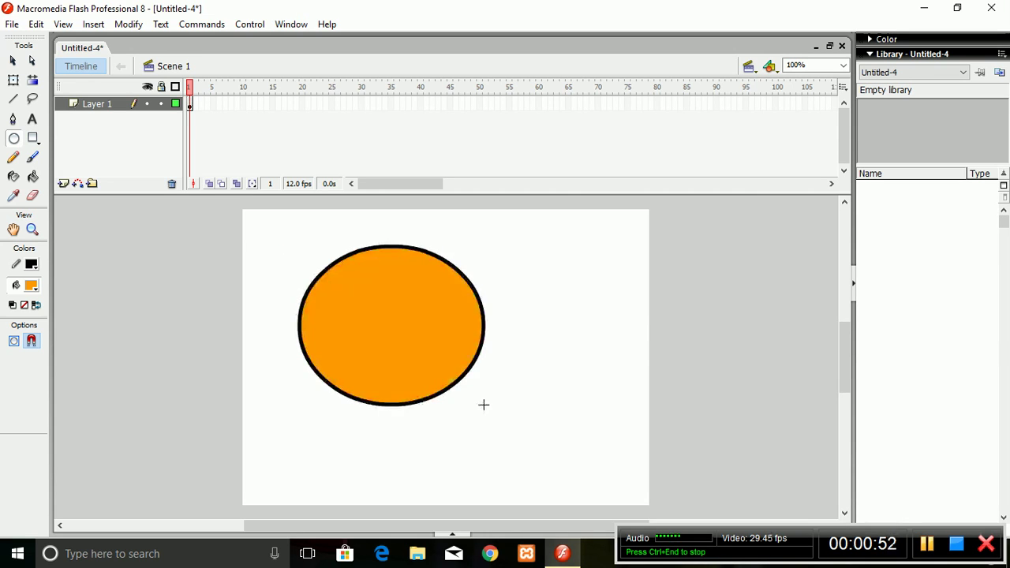
key(ctrl+z)
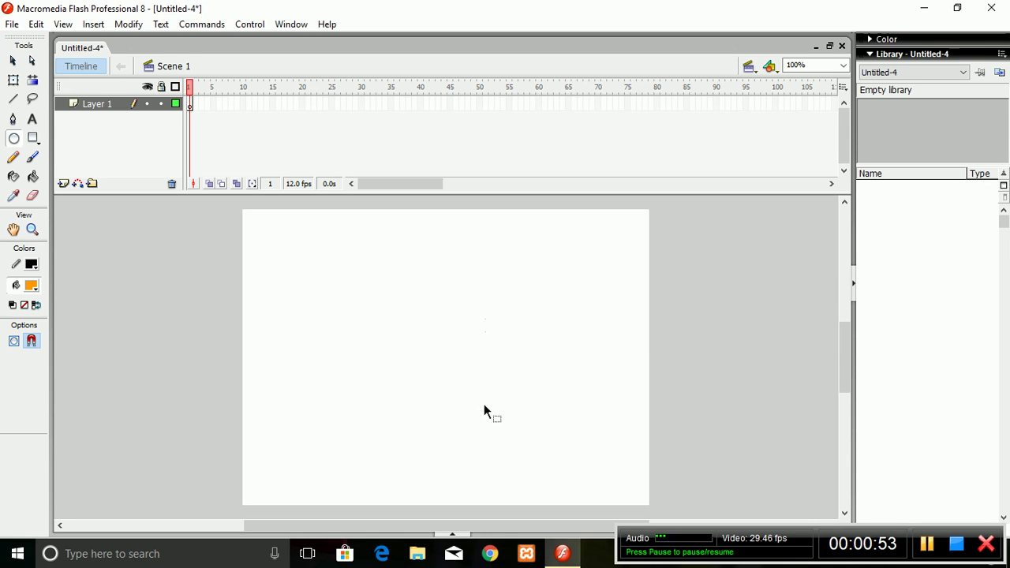
drag(313, 240, 534, 425)
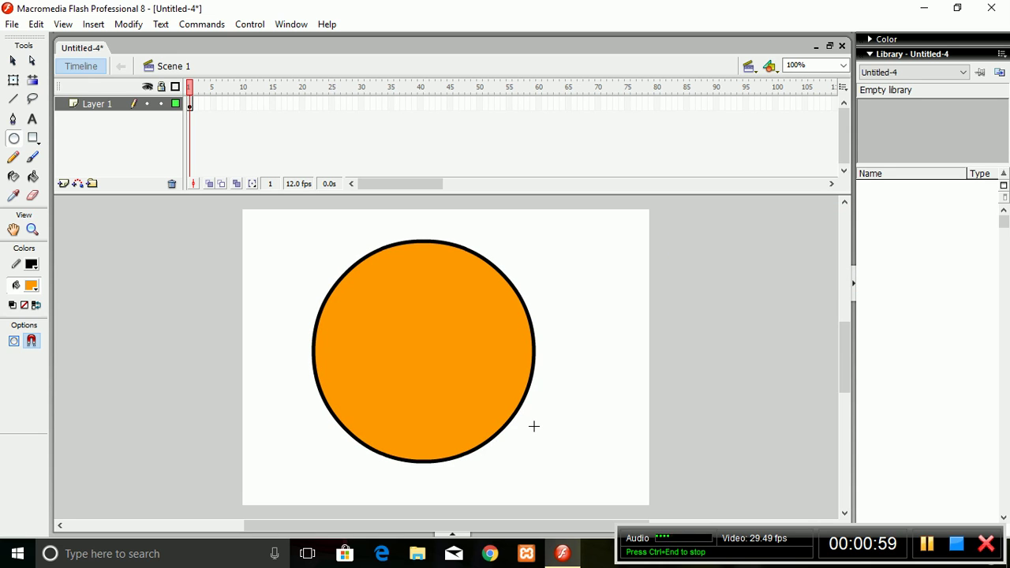
key(ctrl+z)
drag(326, 231, 561, 459)
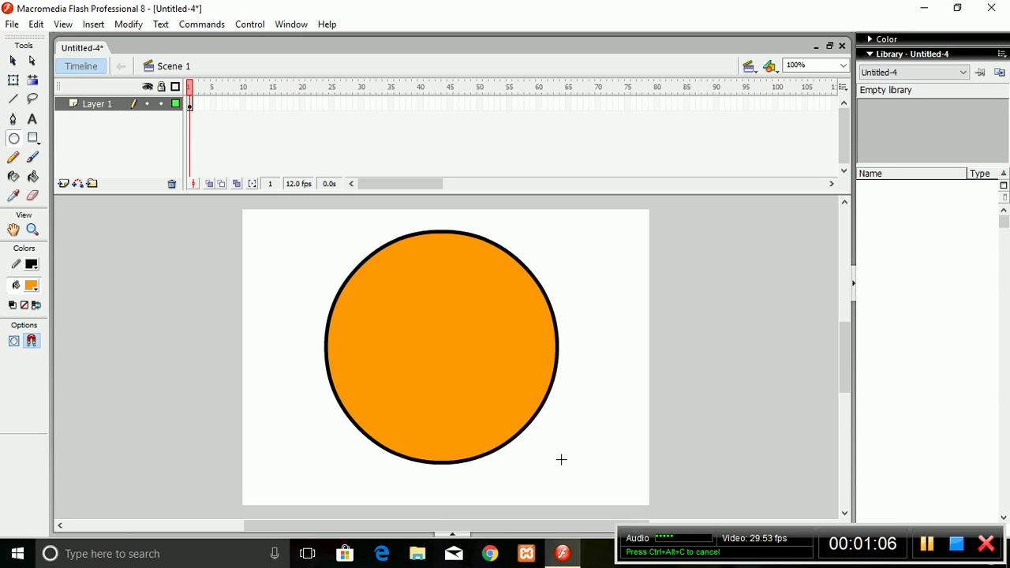
click(13, 99)
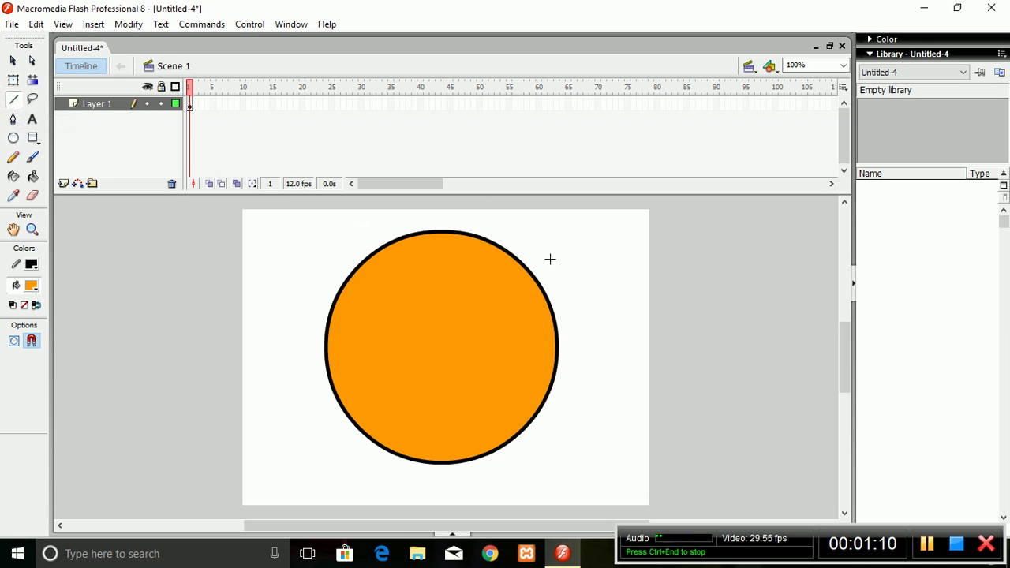
Step: Draw a thick black slanted line across the circle's right side, extending past its edges
drag(532, 246, 468, 460)
right_click(458, 485)
key(Escape)
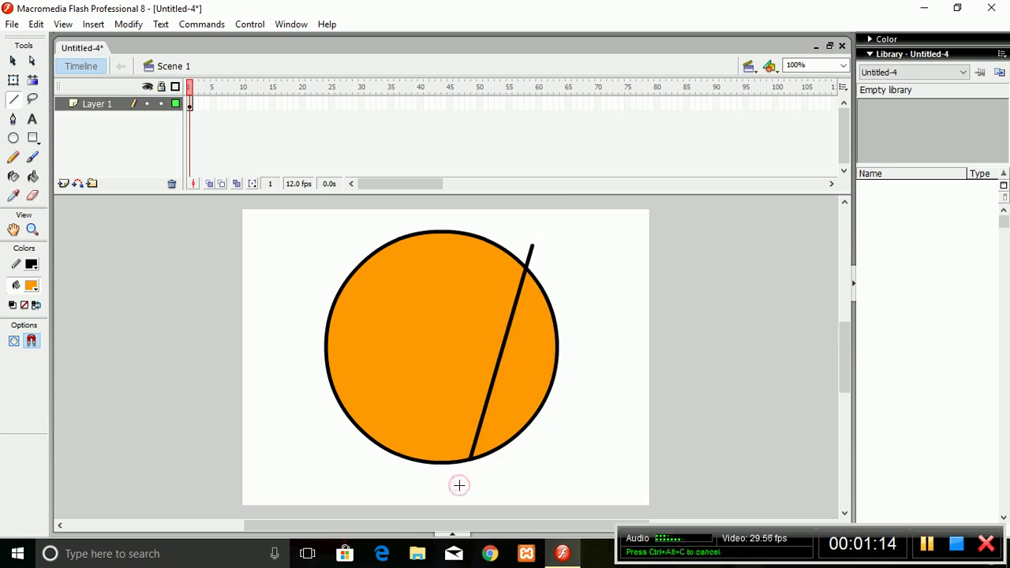
key(ctrl+z)
mouse_move(543, 255)
mouse_down()
mouse_move(472, 487)
mouse_move(461, 486)
mouse_up()
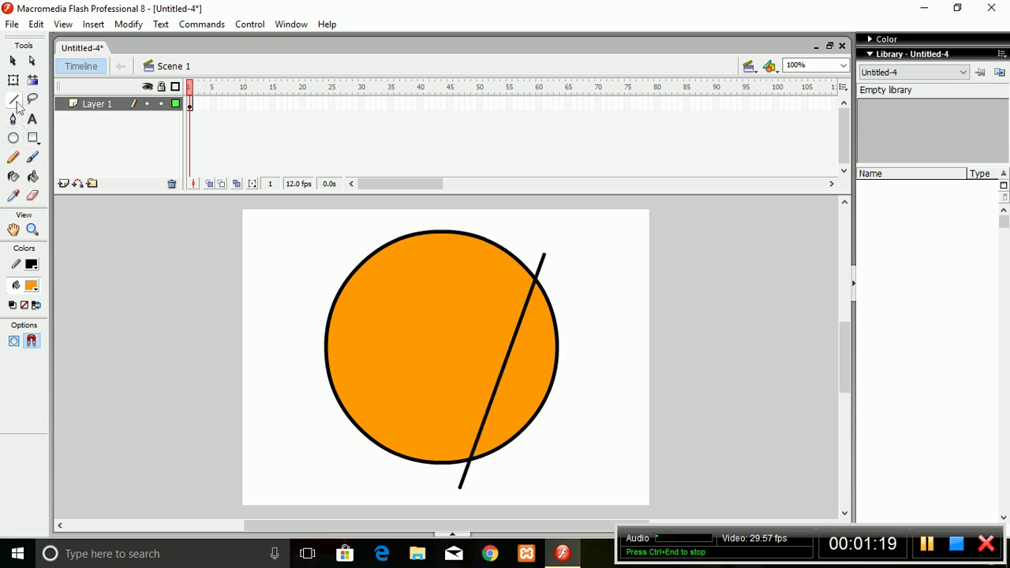
click(13, 63)
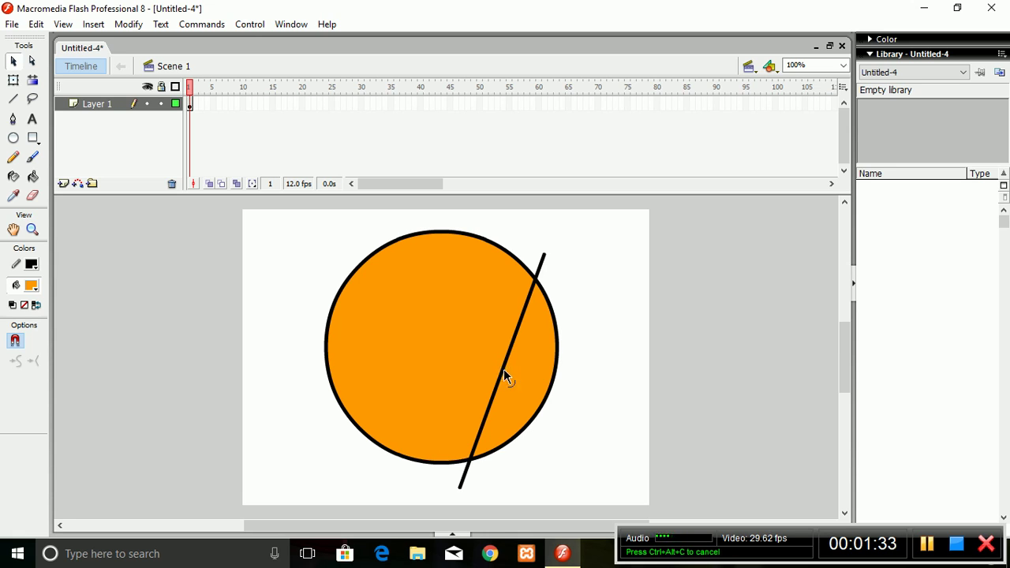
Step: Bend the line into a curve and fill the right sliver with darker orange (RGB 217, 130, 0)
drag(504, 371, 517, 377)
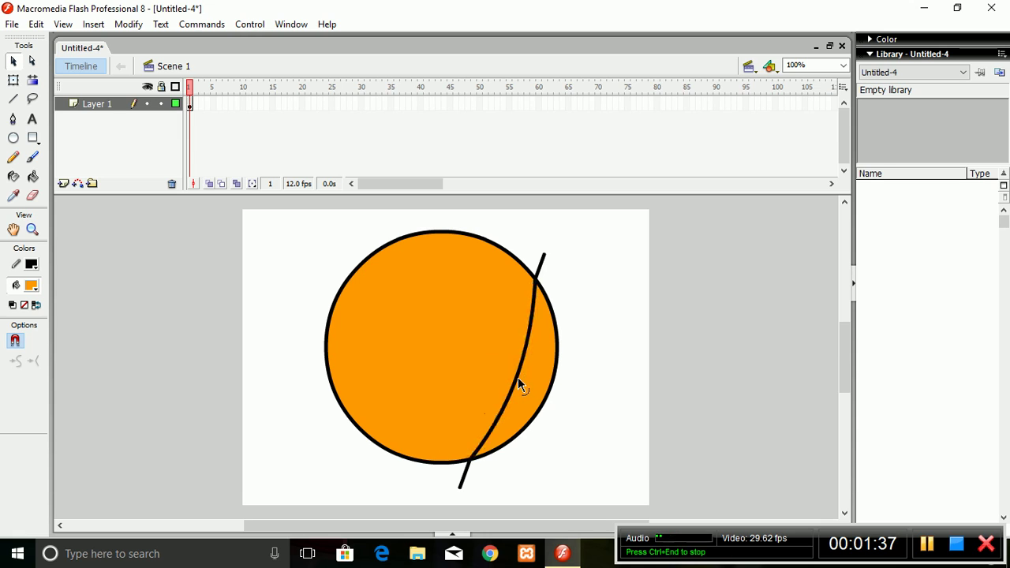
click(31, 179)
click(34, 286)
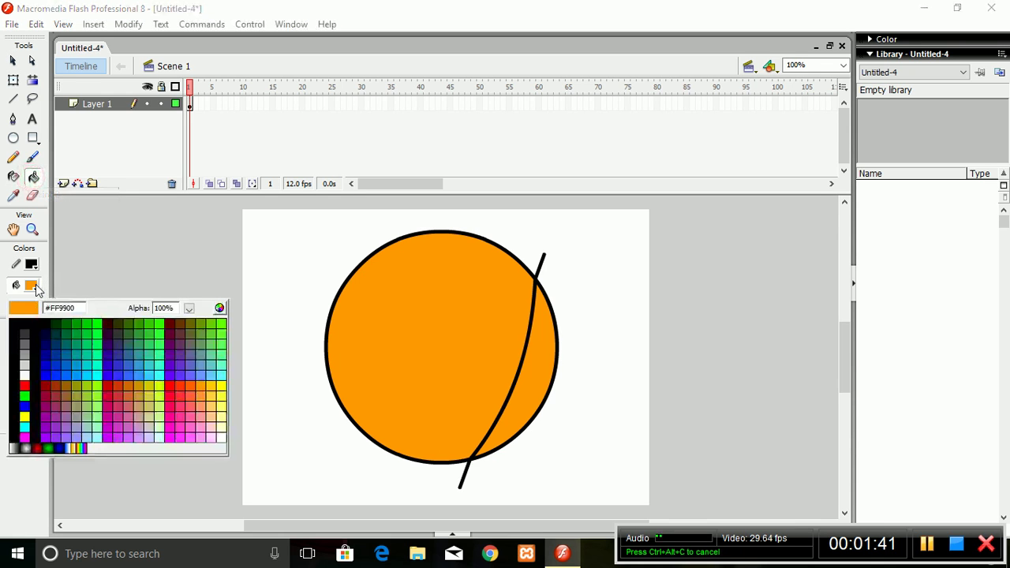
click(220, 307)
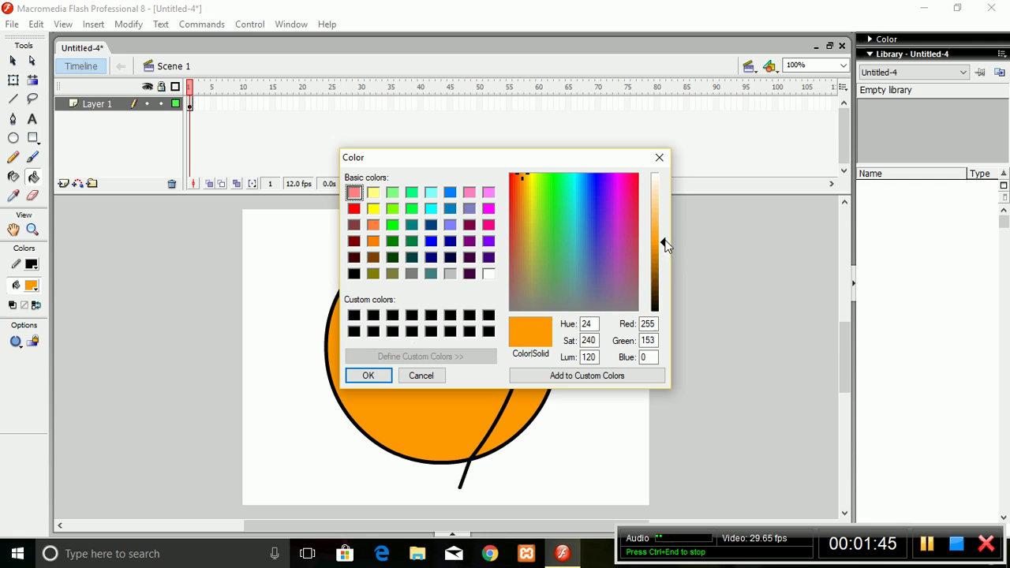
drag(665, 246, 665, 257)
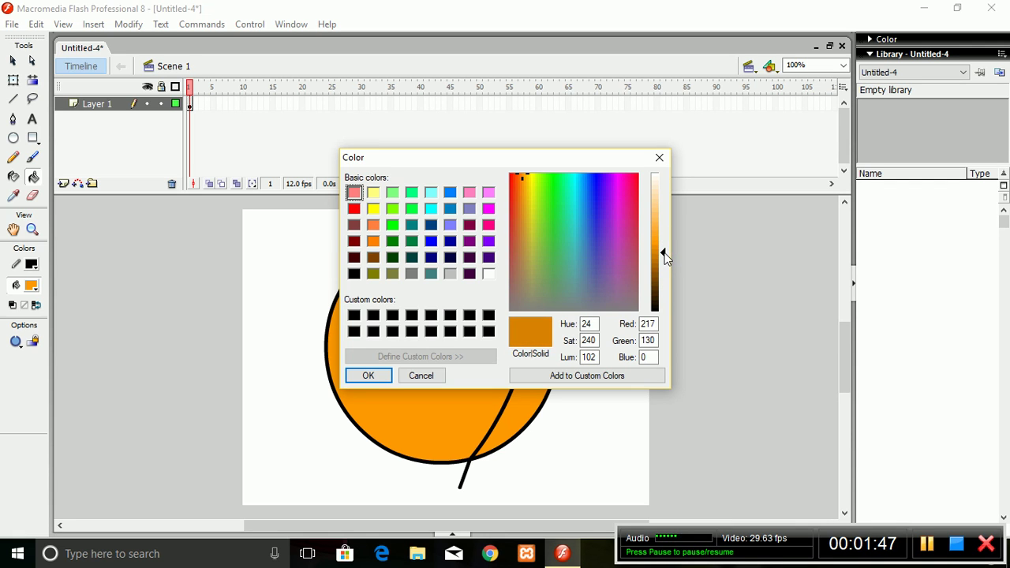
click(382, 374)
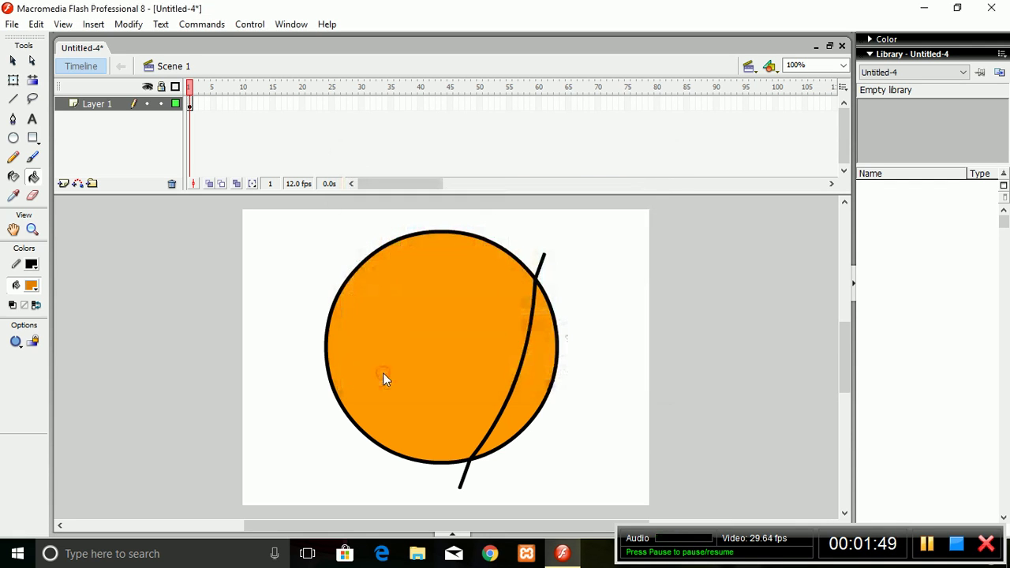
click(540, 363)
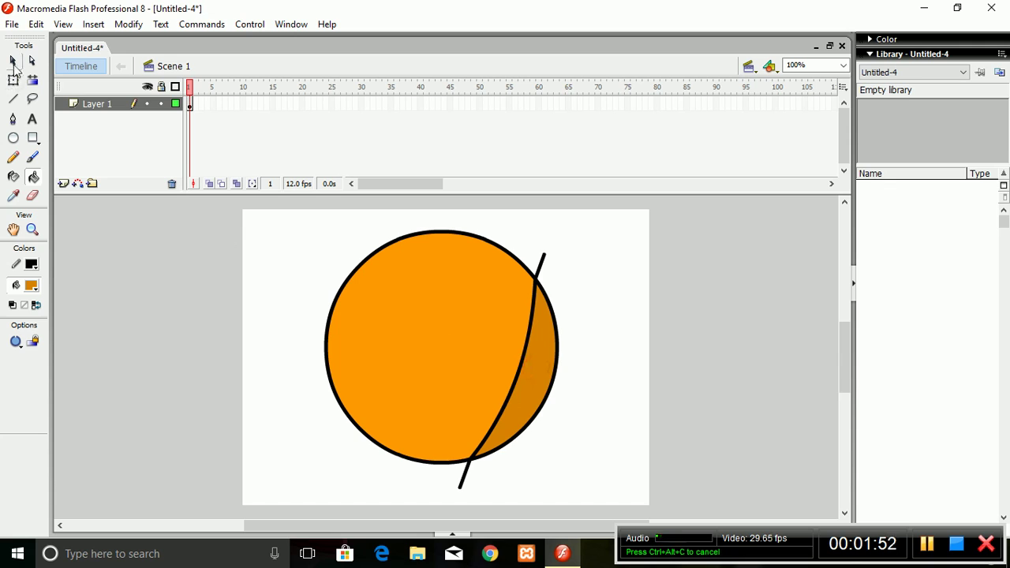
Step: Delete the line ends above and below the circle and the curved dividing line
click(13, 62)
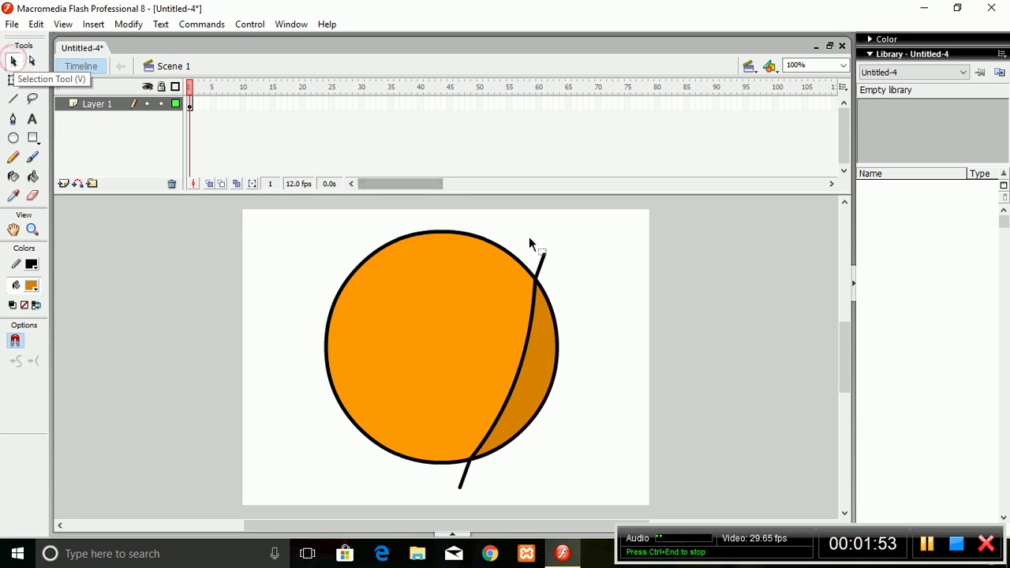
click(542, 263)
key(Delete)
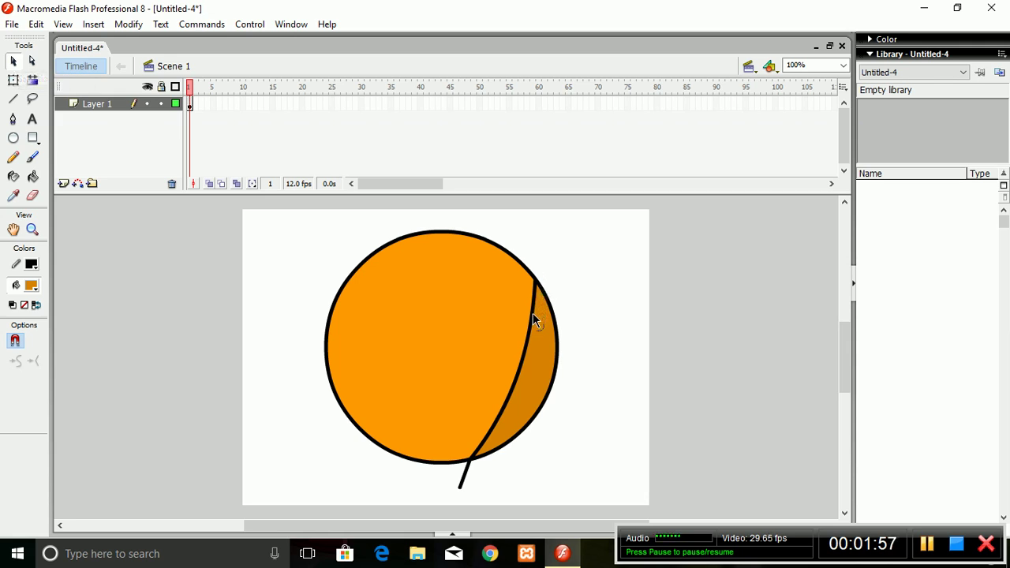
click(463, 477)
key(Delete)
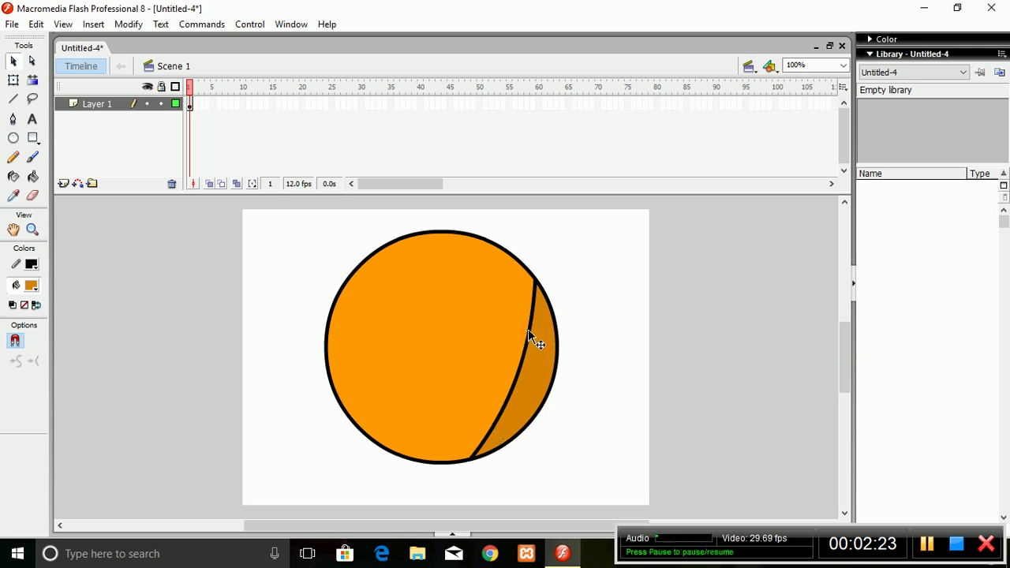
click(530, 331)
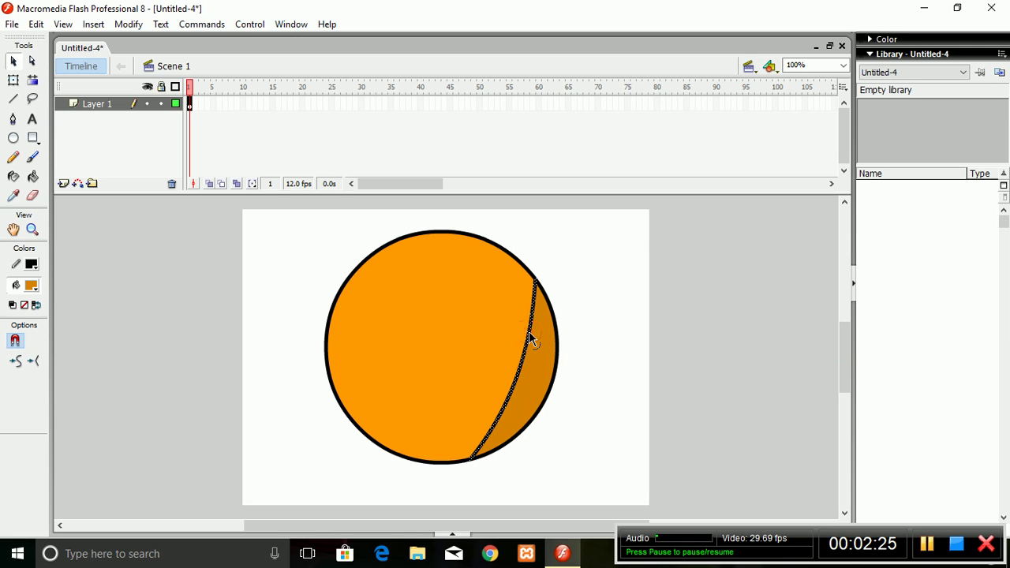
key(Delete)
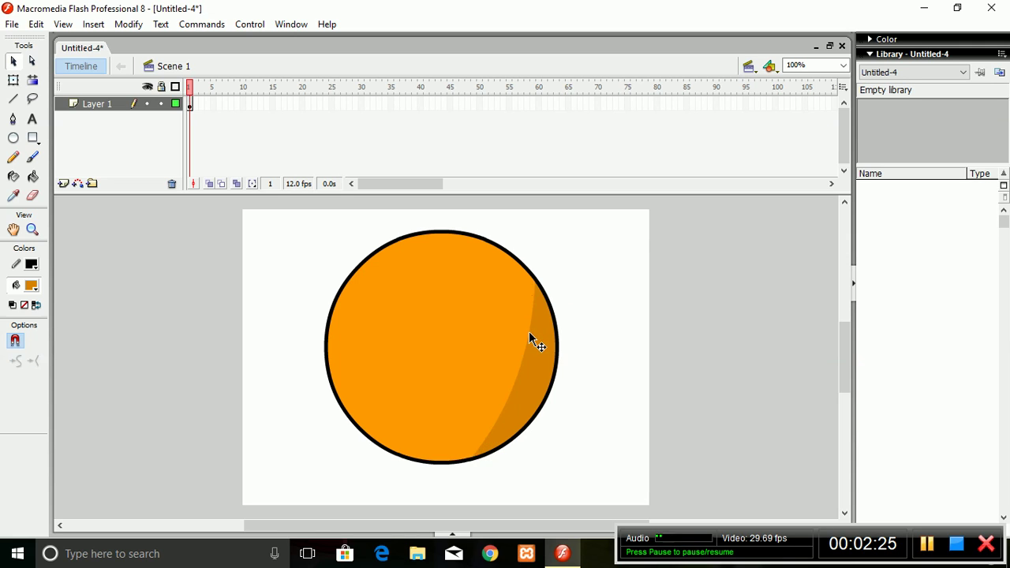
click(13, 139)
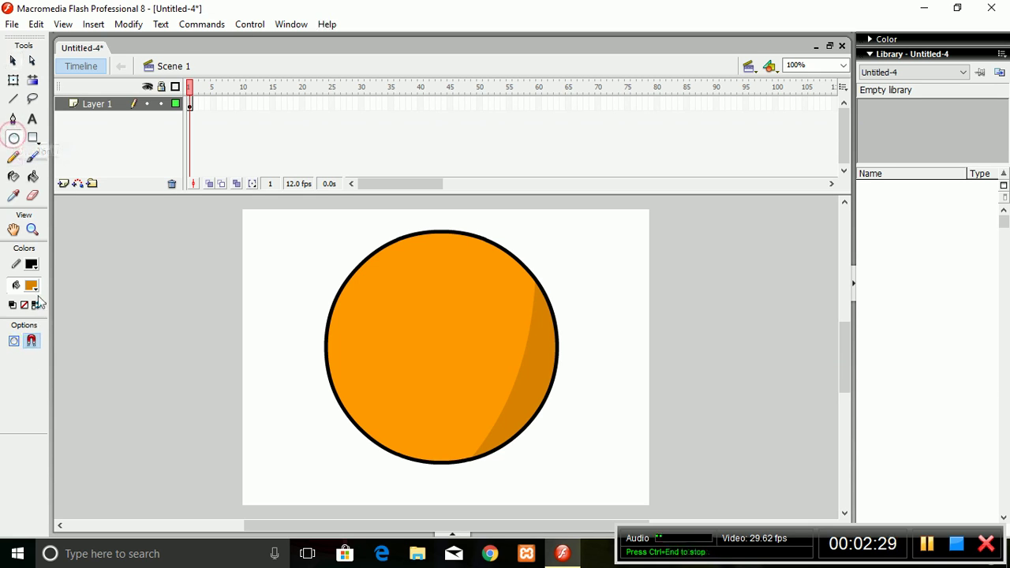
Step: Set the oval fill to white and turn off the outline
click(32, 286)
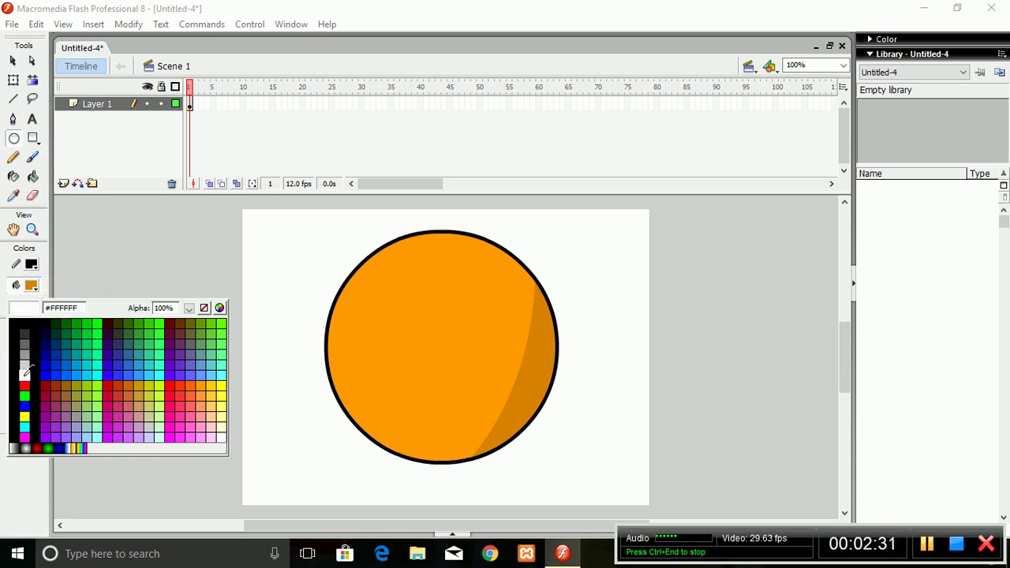
click(25, 375)
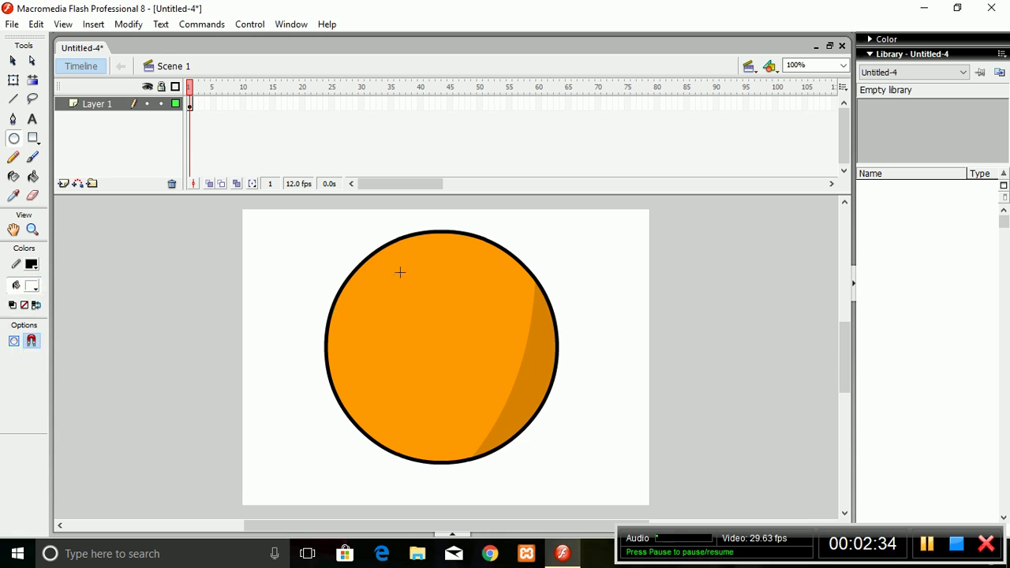
drag(379, 284, 454, 356)
key(ctrl+z)
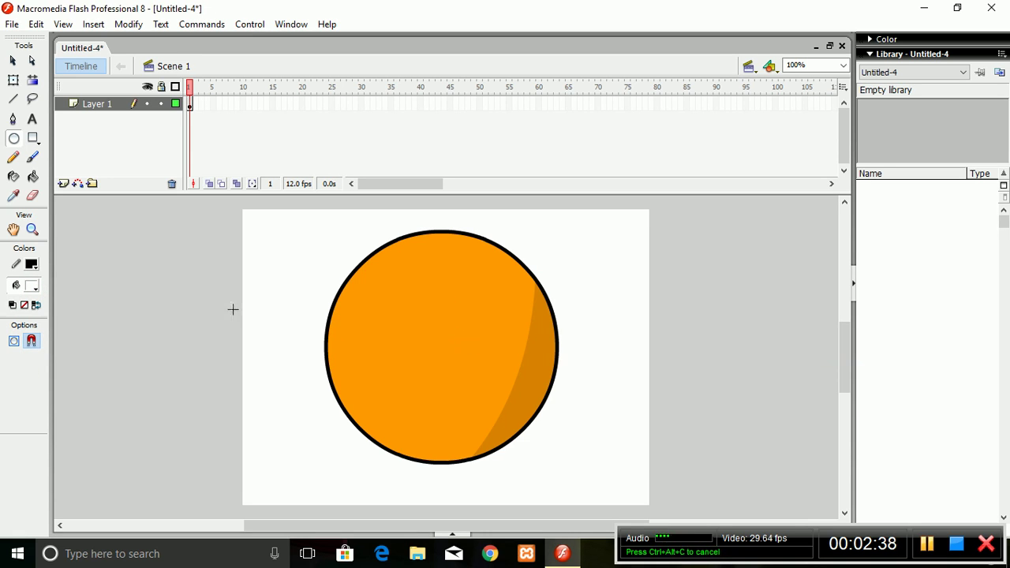
click(32, 265)
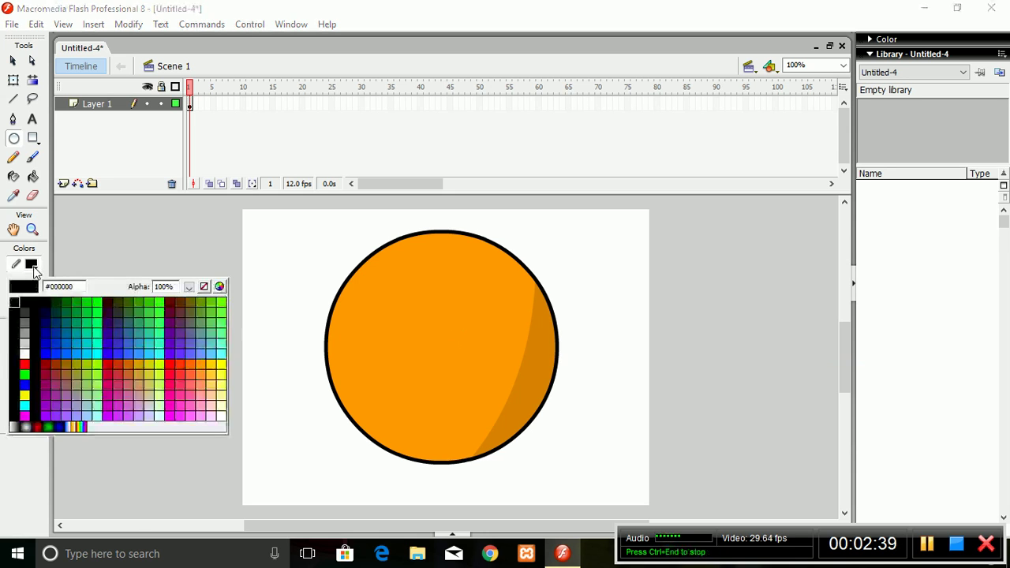
click(204, 287)
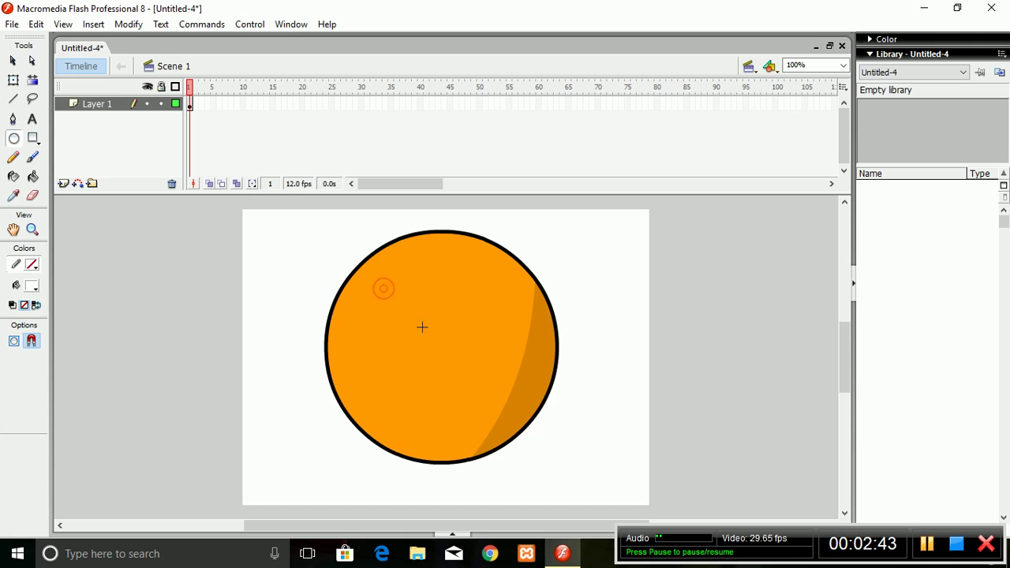
Step: Draw two overlapping white eyes, a larger left one and a smaller right one, on the upper face
drag(381, 285, 458, 360)
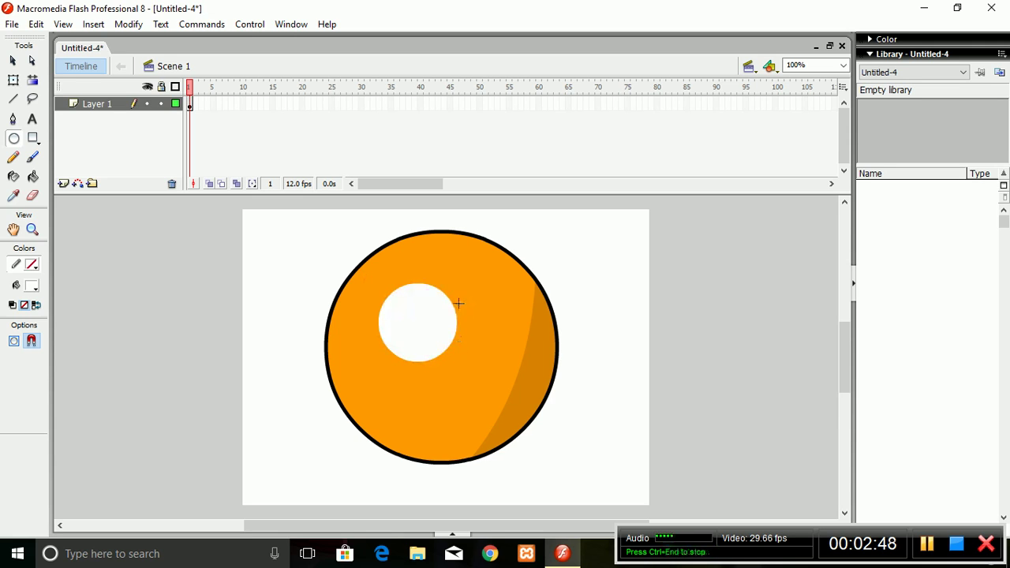
drag(453, 298, 492, 354)
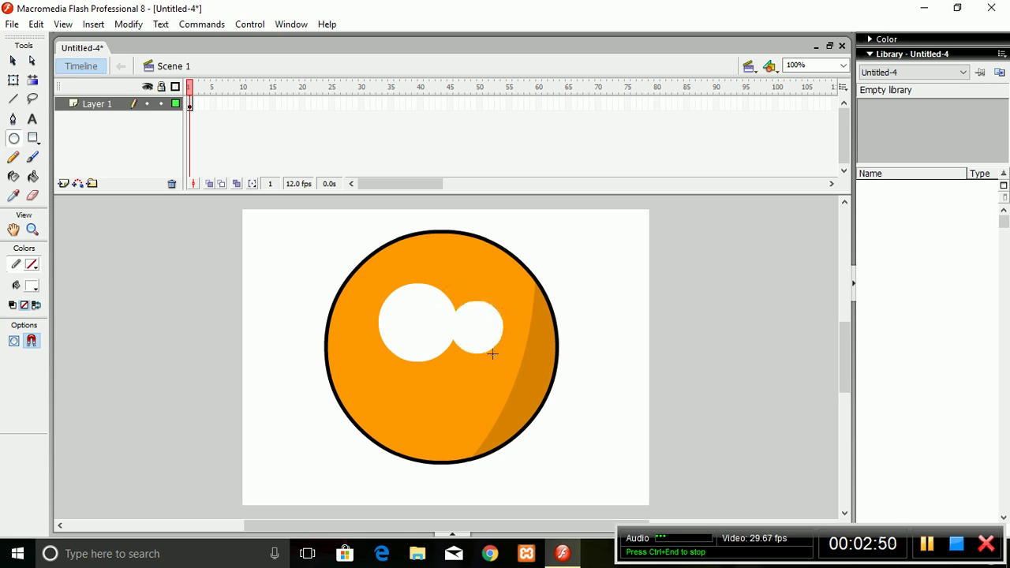
key(ctrl+z)
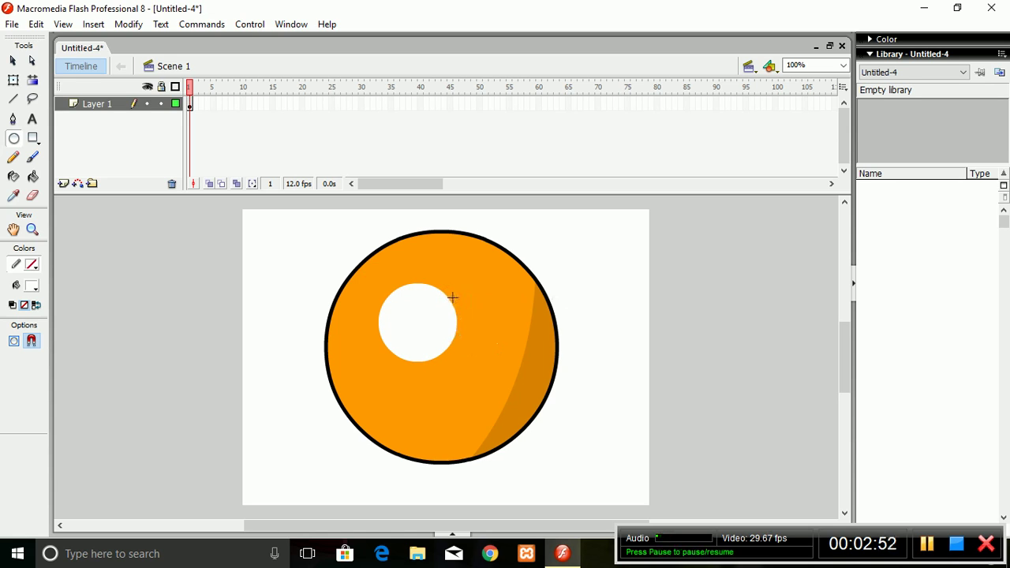
drag(450, 298, 507, 347)
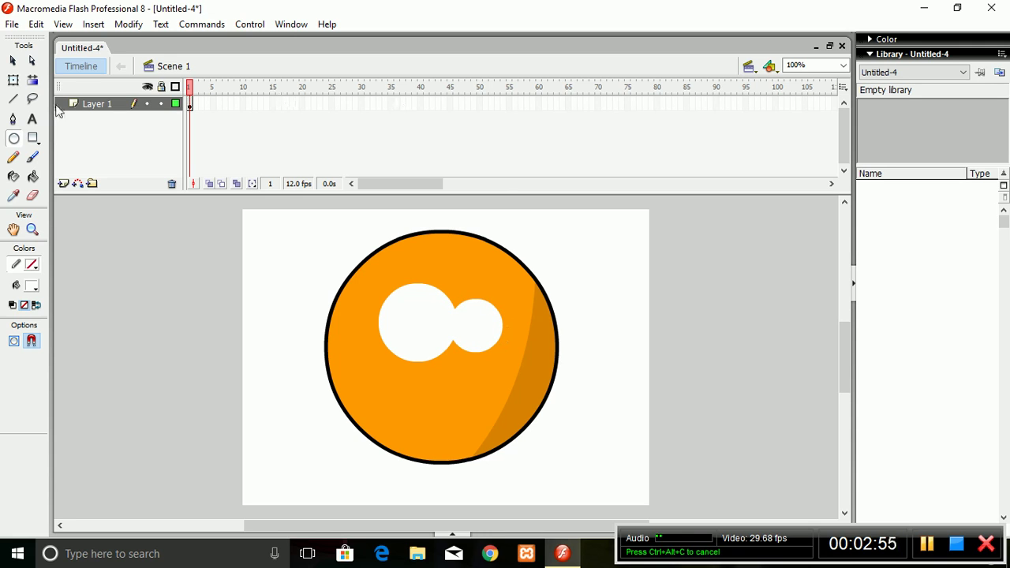
Step: Draw a short slanted black mouth line on the lower face below the eyes
click(16, 103)
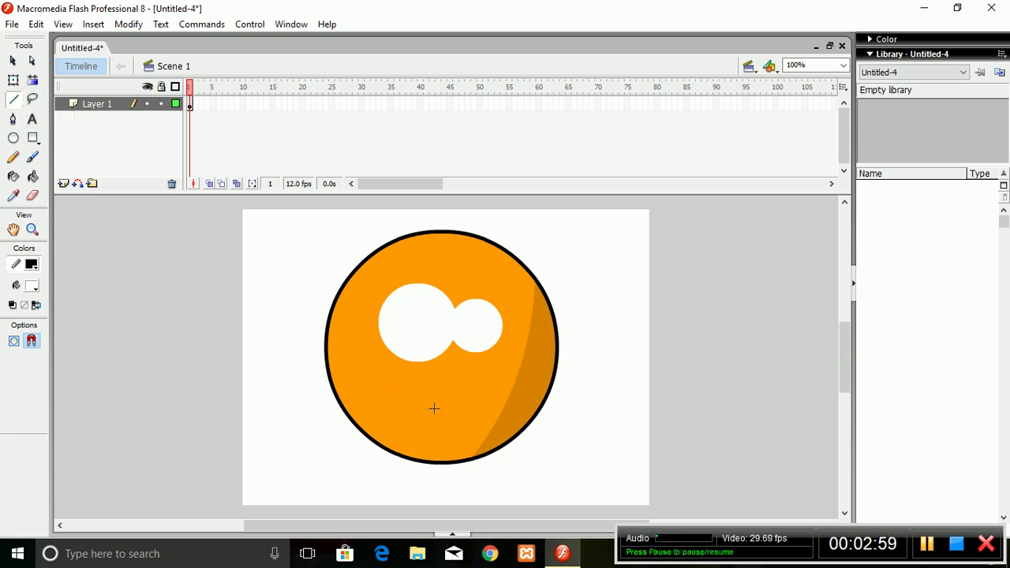
mouse_move(421, 412)
mouse_down()
mouse_move(479, 409)
mouse_move(451, 402)
mouse_move(488, 397)
mouse_up()
key(ctrl+z)
key(ctrl+z)
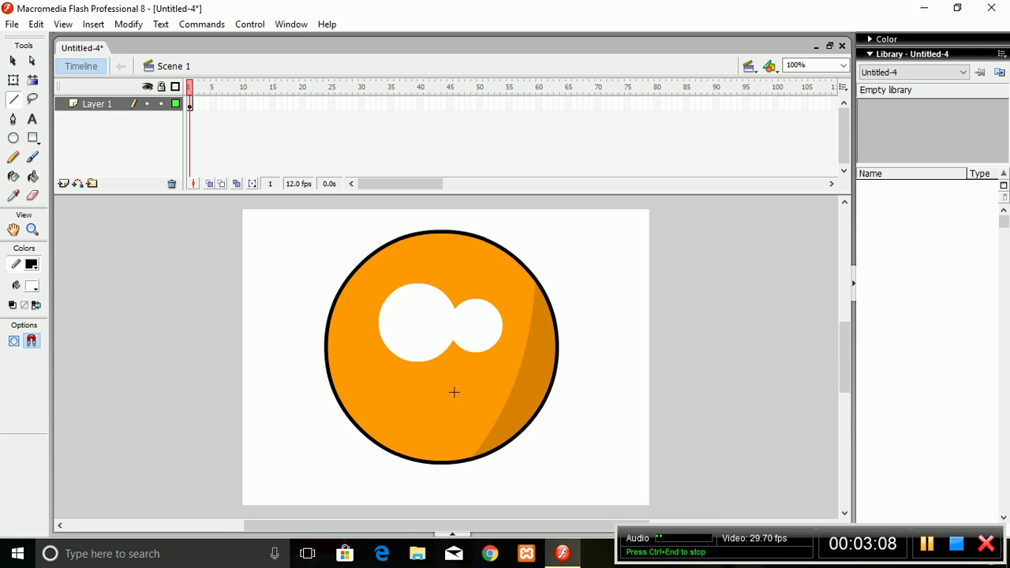
drag(432, 401, 491, 386)
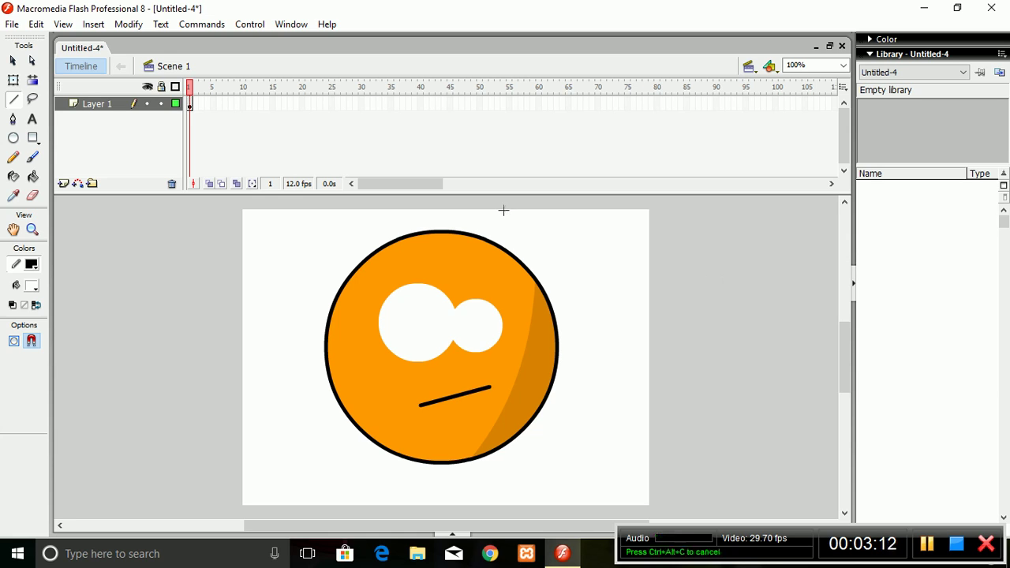
Step: Insert a new layer above Layer 1 and rename it 'eye'
click(63, 184)
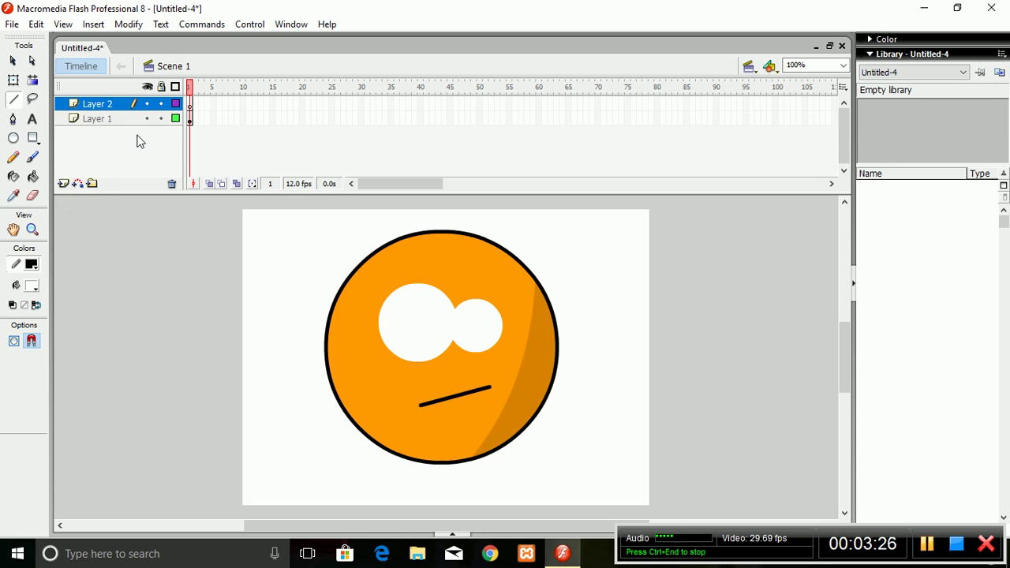
double_click(107, 111)
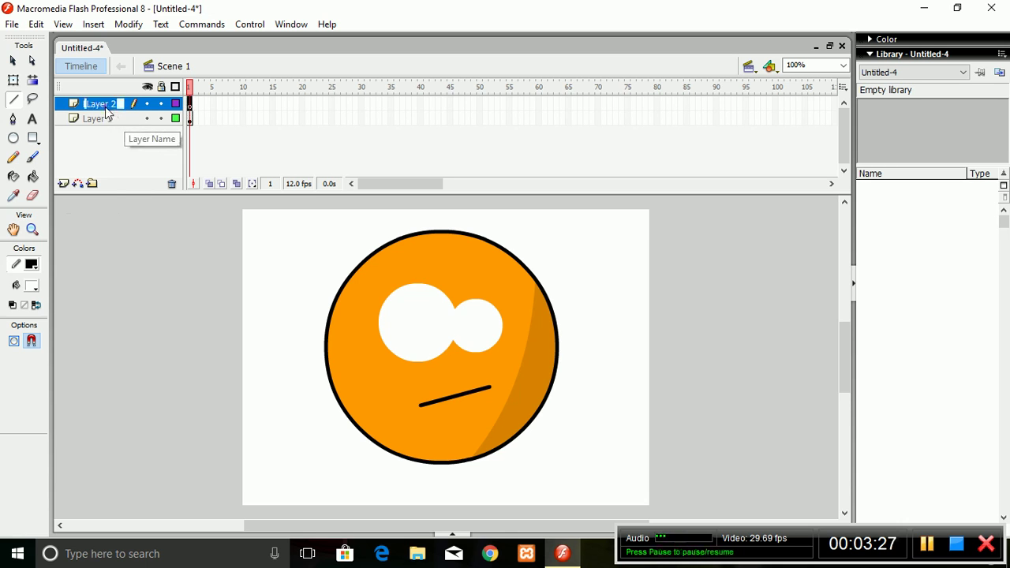
text(eye)
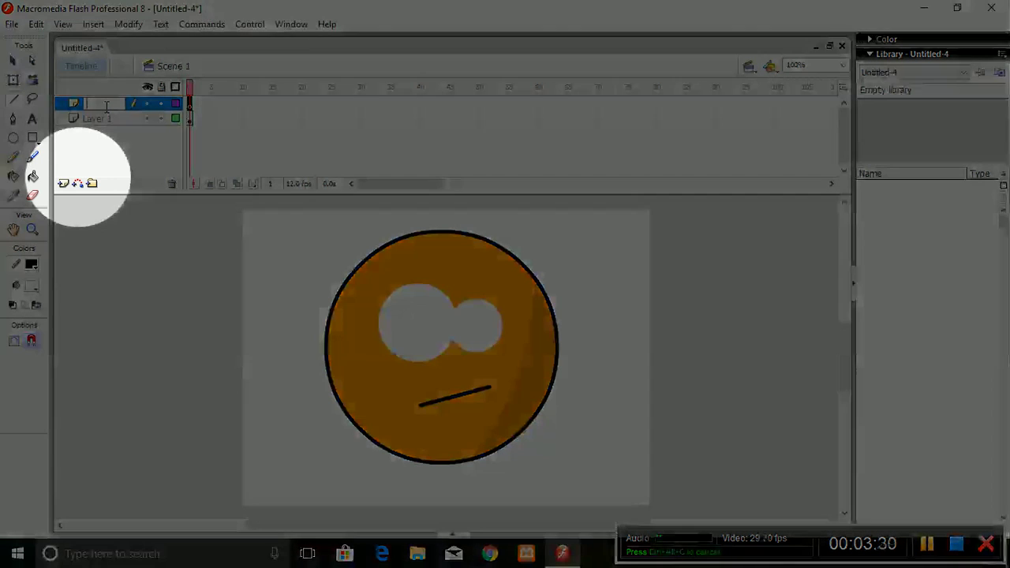
key(Return)
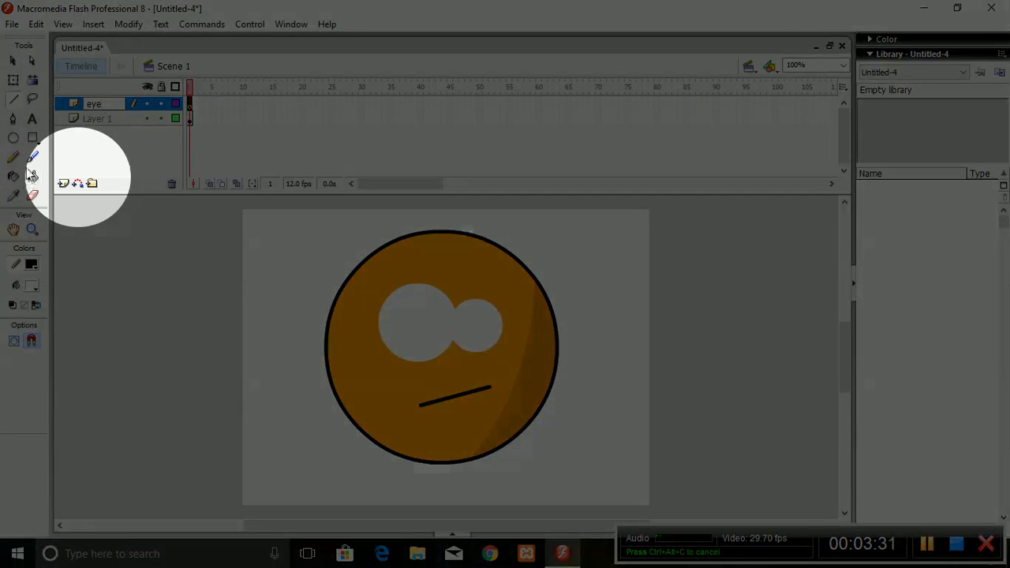
click(19, 142)
Step: Draw a small black pupil inside each of the left and right white eyes
click(34, 287)
click(36, 354)
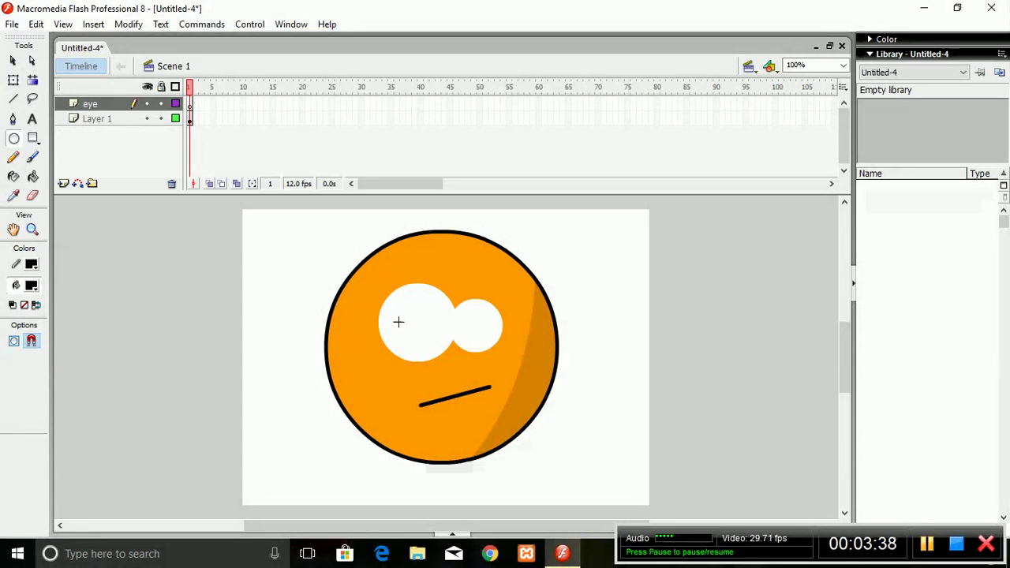
drag(395, 323, 417, 342)
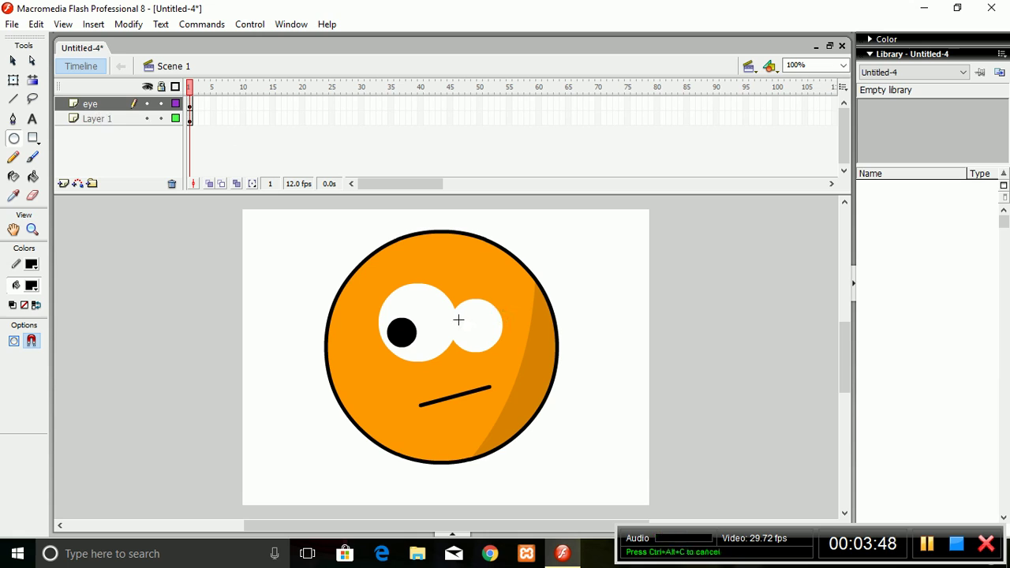
drag(463, 325, 473, 342)
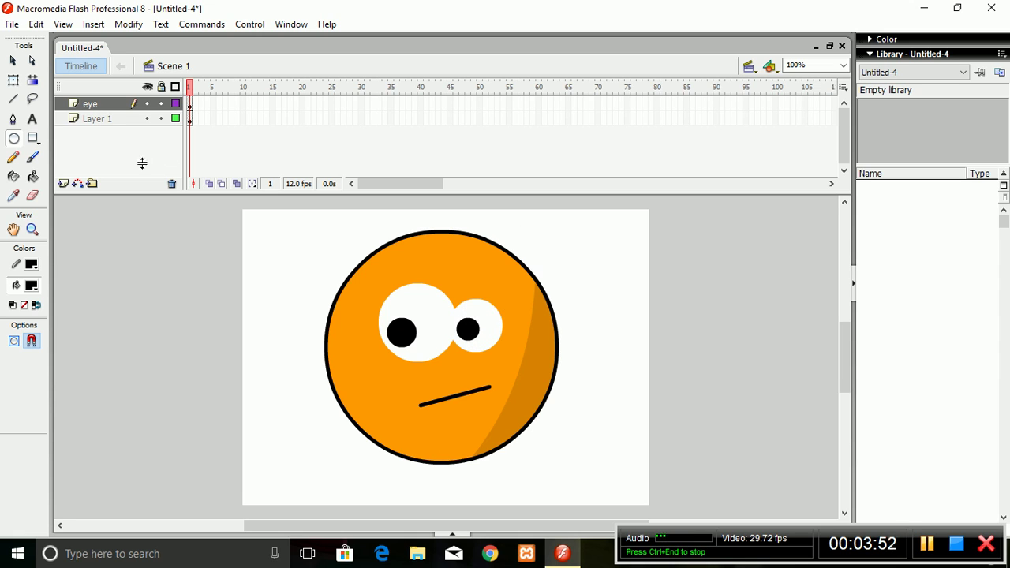
click(108, 128)
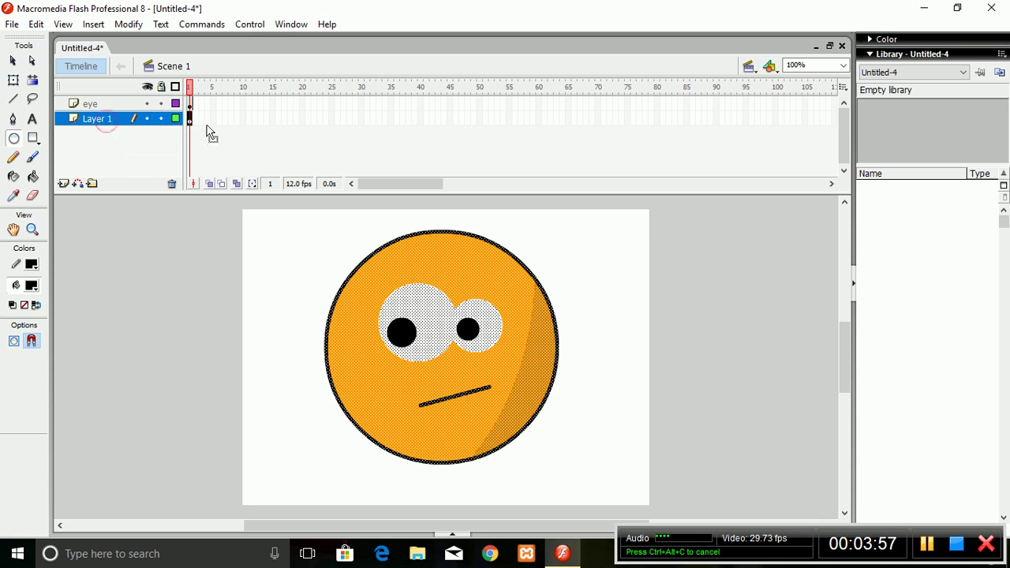
Step: Extend Layer 1 through frame 30 and add a keyframe at frame 5 on the eye layer
click(362, 120)
key(F5)
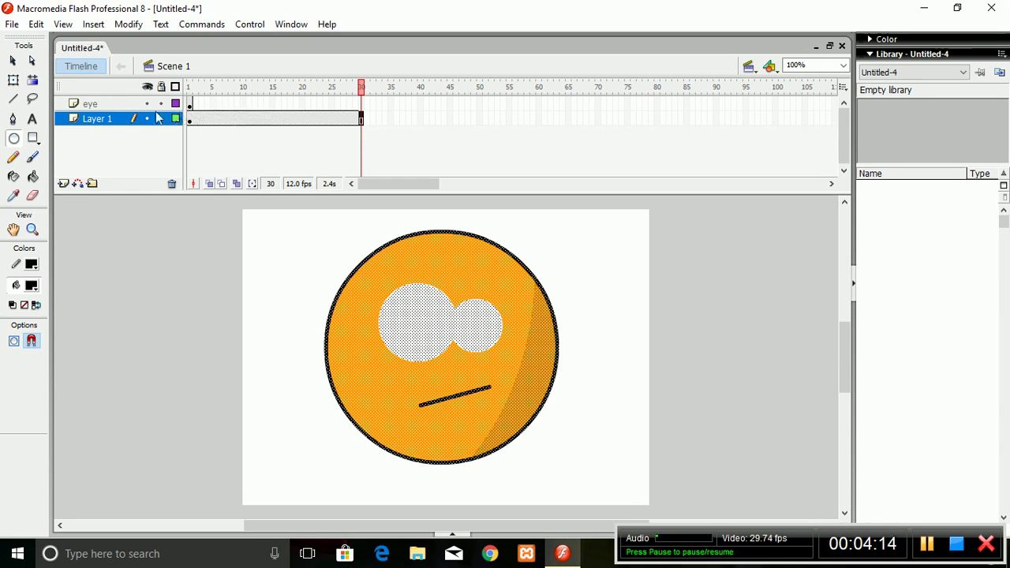
click(107, 106)
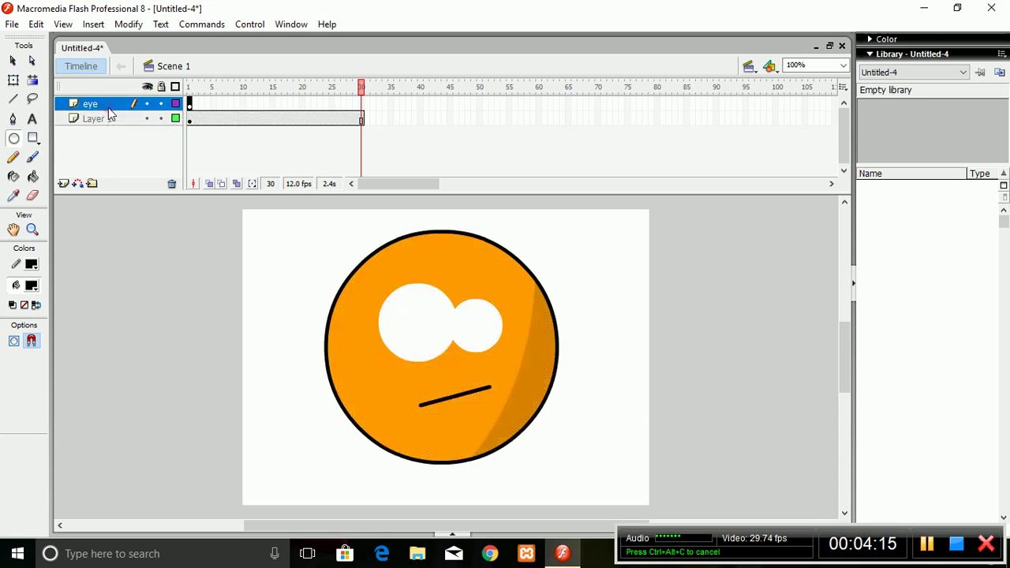
click(214, 105)
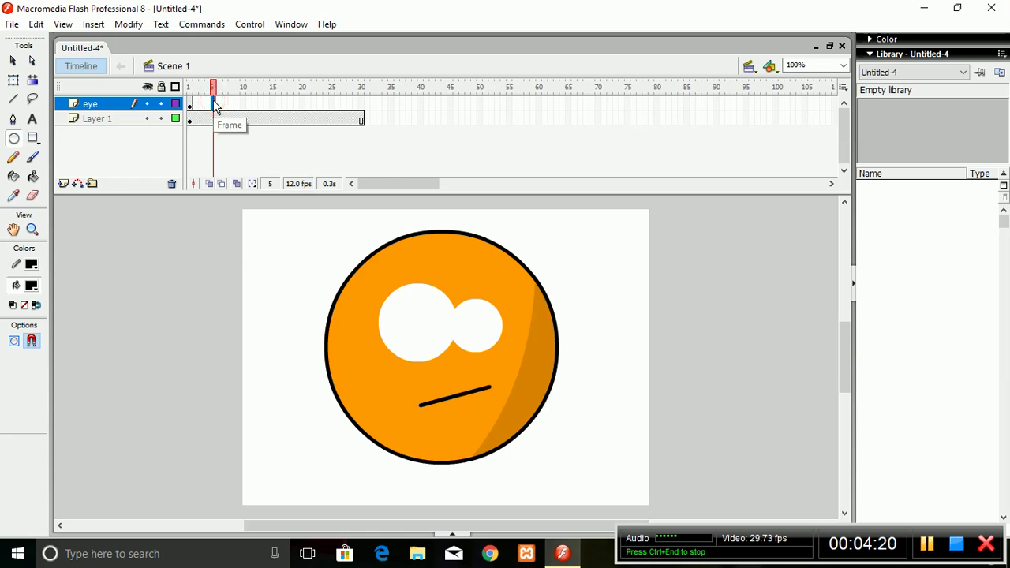
key(F6)
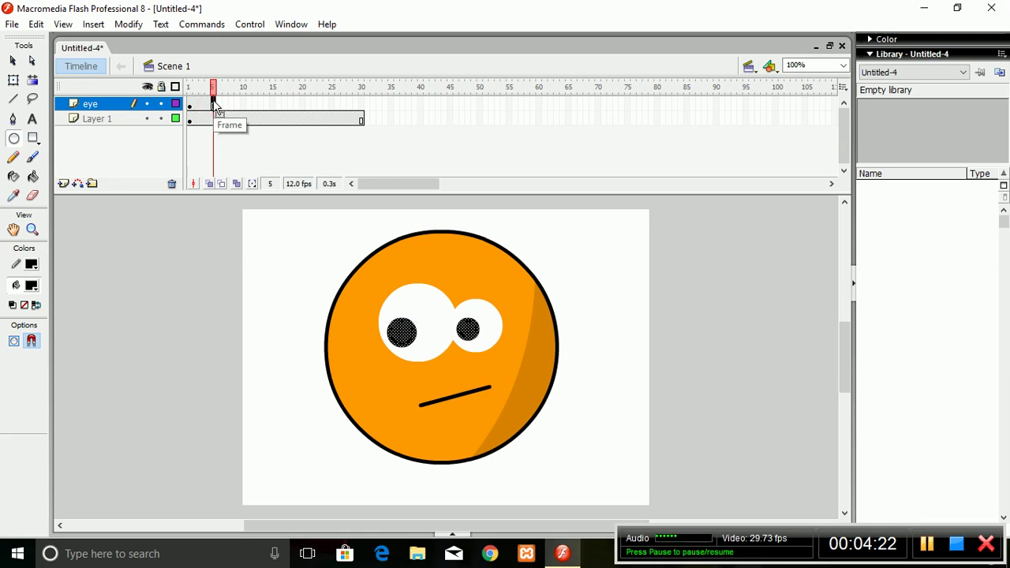
Step: Create a motion tween across frames 1–5 of the eye layer, adding Tween 1 to the library
right_click(218, 115)
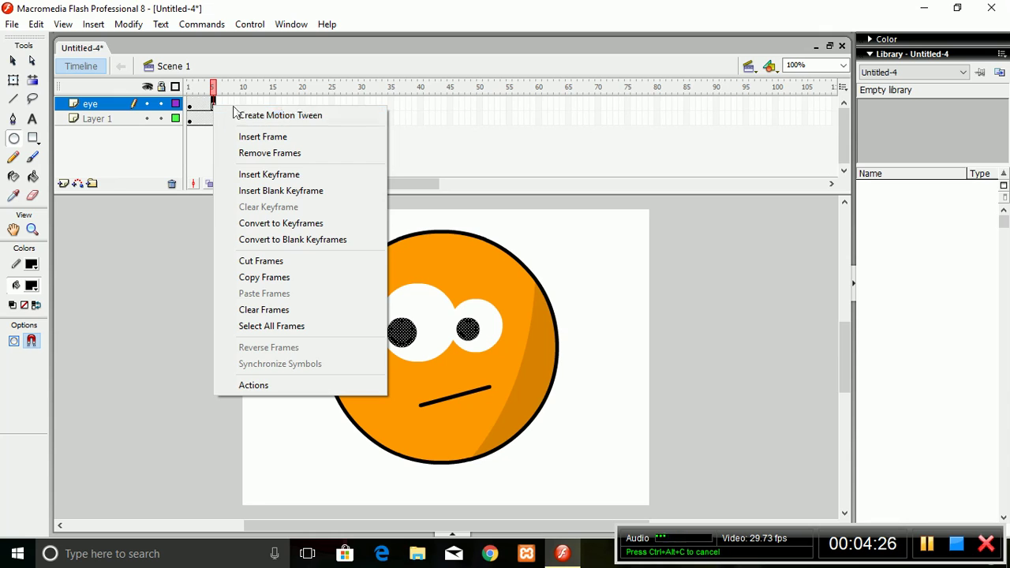
click(241, 116)
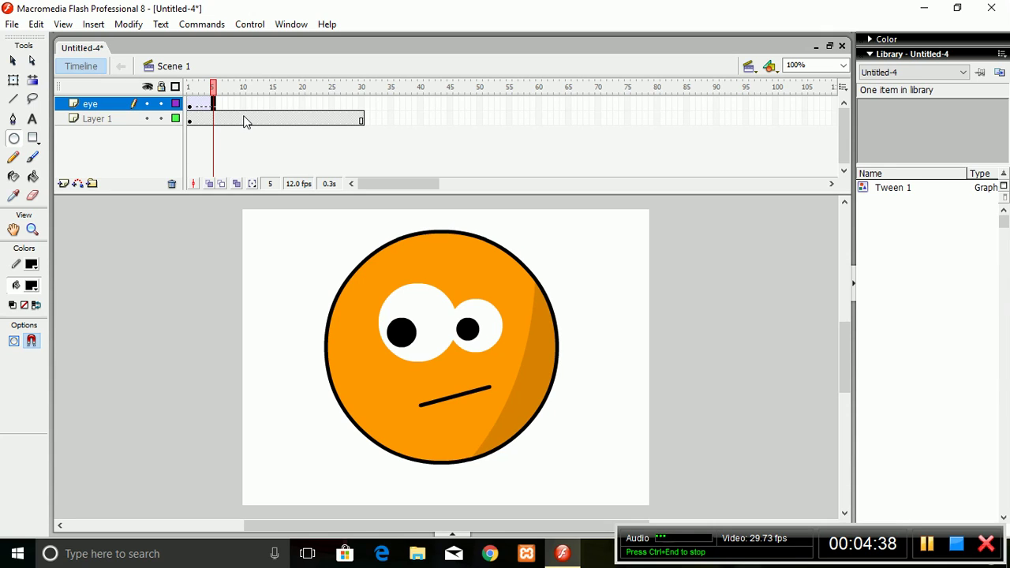
click(13, 60)
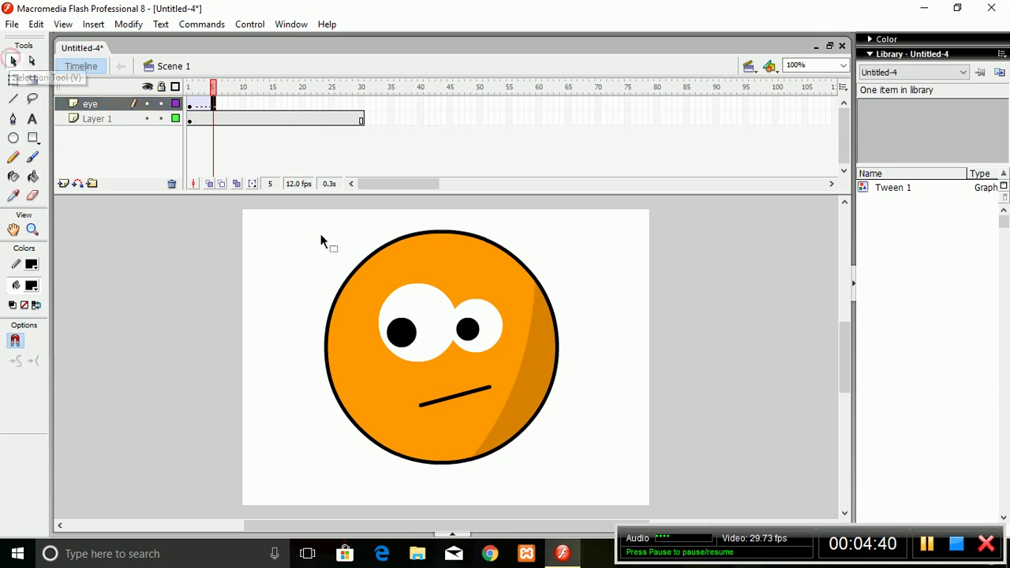
Step: Nudge the pupils up-left, then add a keyframe at frame 9 with the pupils moved right
drag(405, 337, 403, 327)
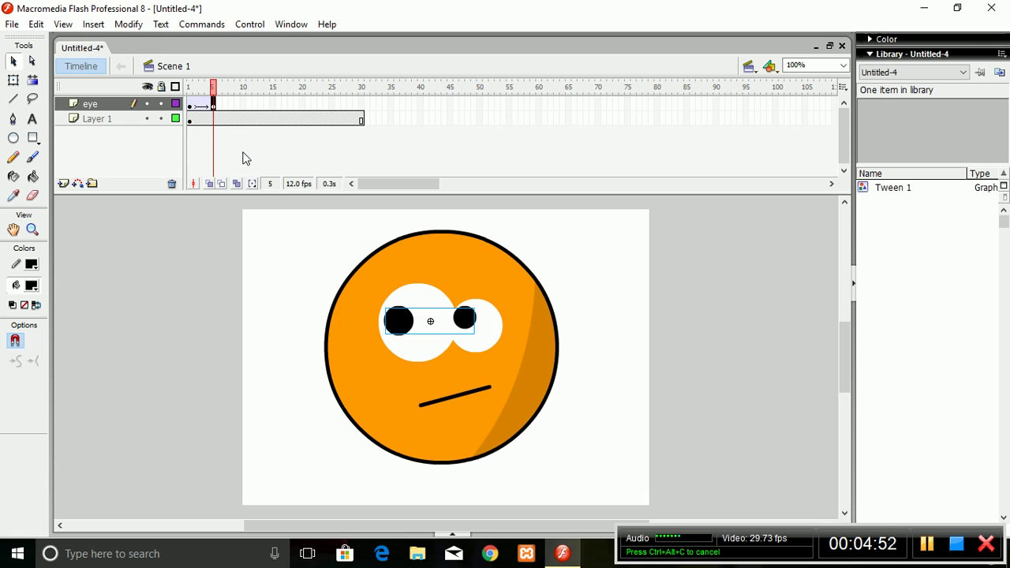
click(237, 104)
key(F6)
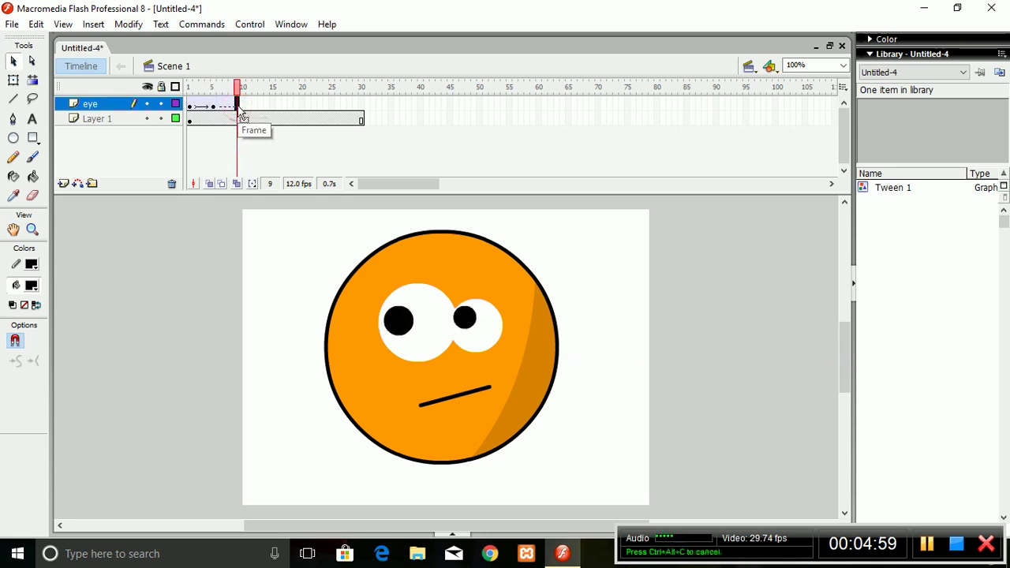
drag(396, 323, 412, 322)
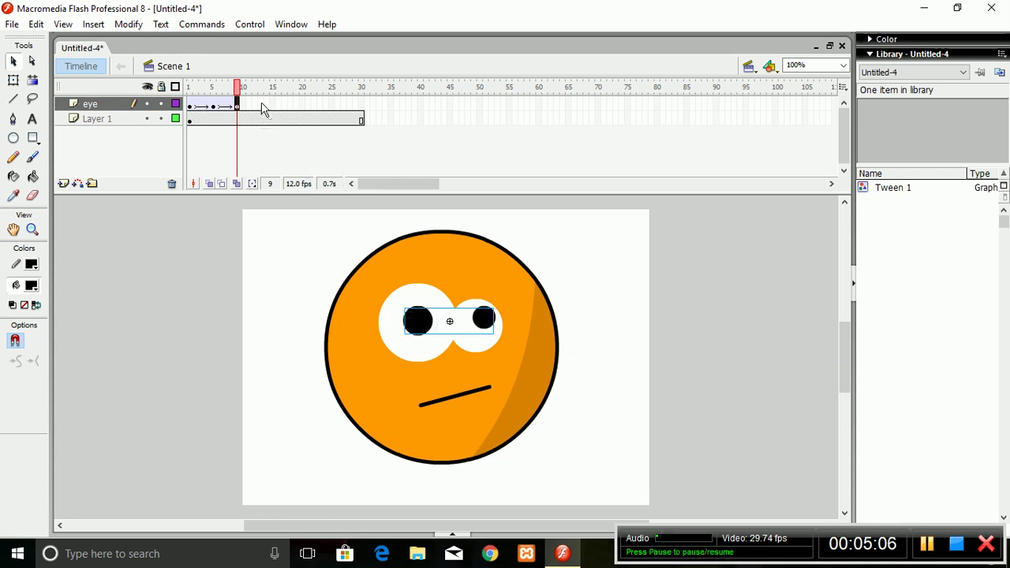
Step: Add keyframes at frames 13 and 17, moving the pupils down-right at frame 13
click(260, 103)
key(F6)
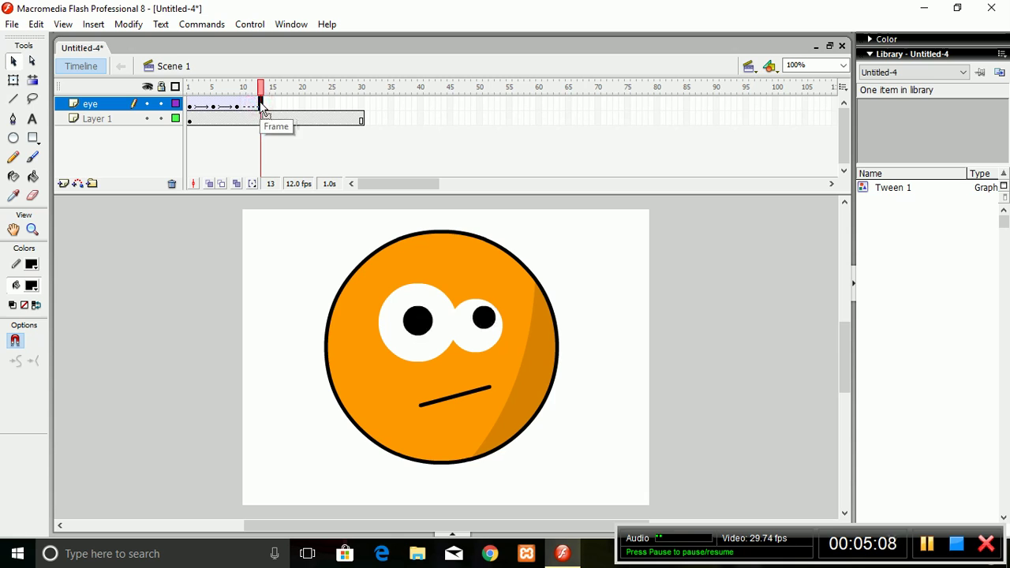
drag(417, 319, 424, 337)
click(284, 103)
key(F6)
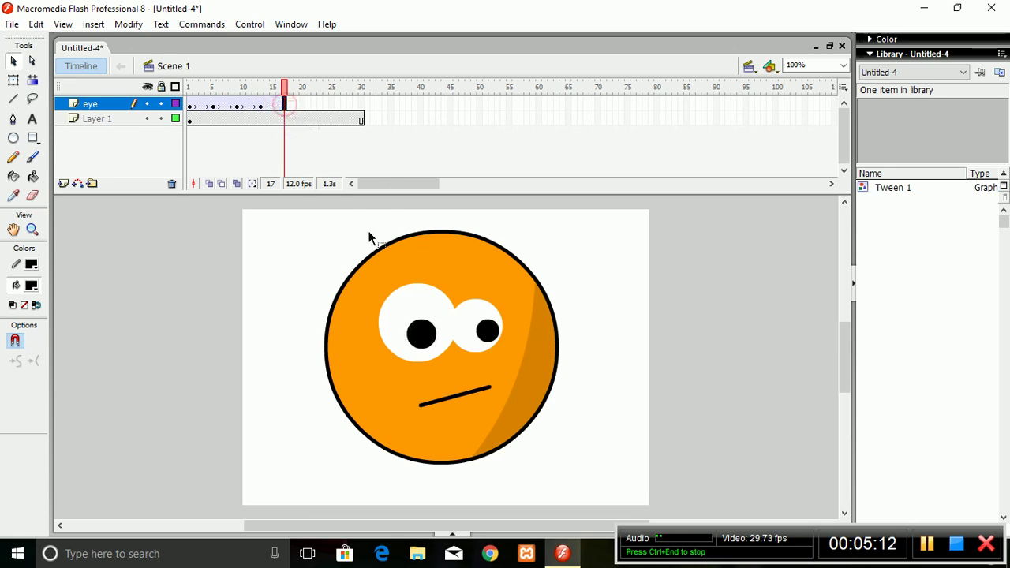
Step: Select the eye whites on Layer 1, undo the change, and return to the eye layer
click(401, 339)
click(401, 340)
key(z)
key(ctrl+z)
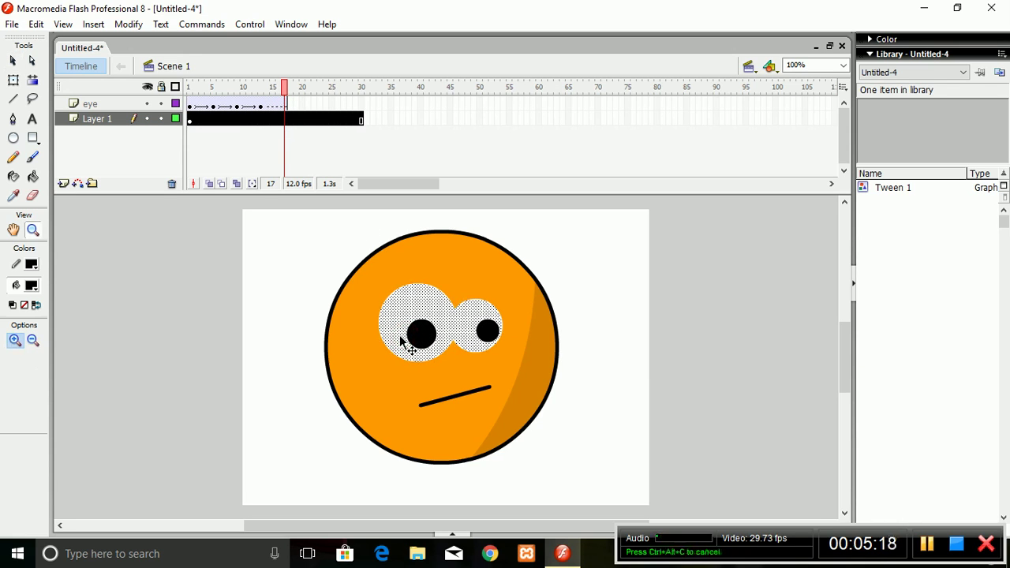
click(118, 103)
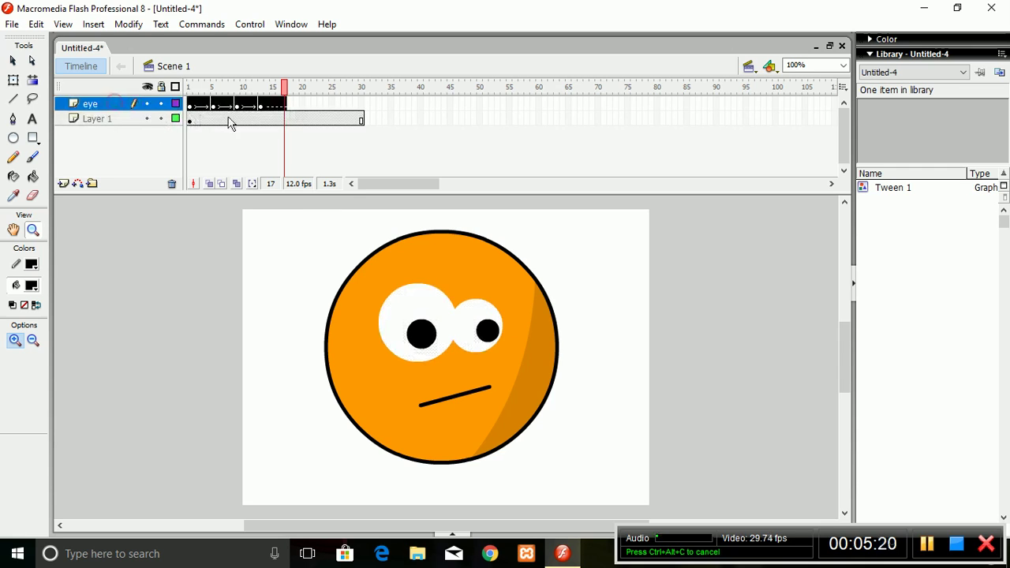
Step: Move the pupils left at frame 17, then up at a new frame-21 keyframe
click(285, 109)
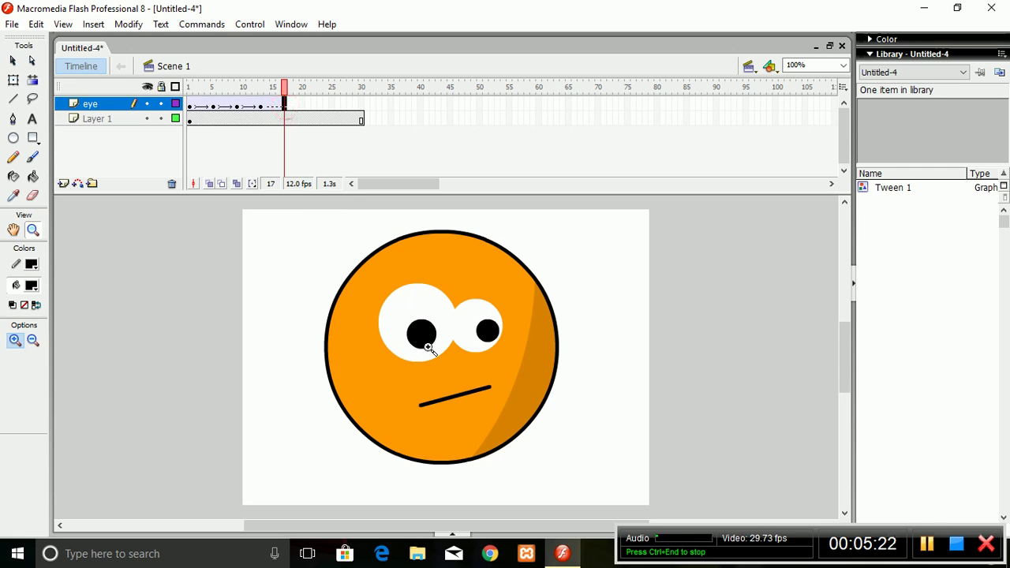
key(v)
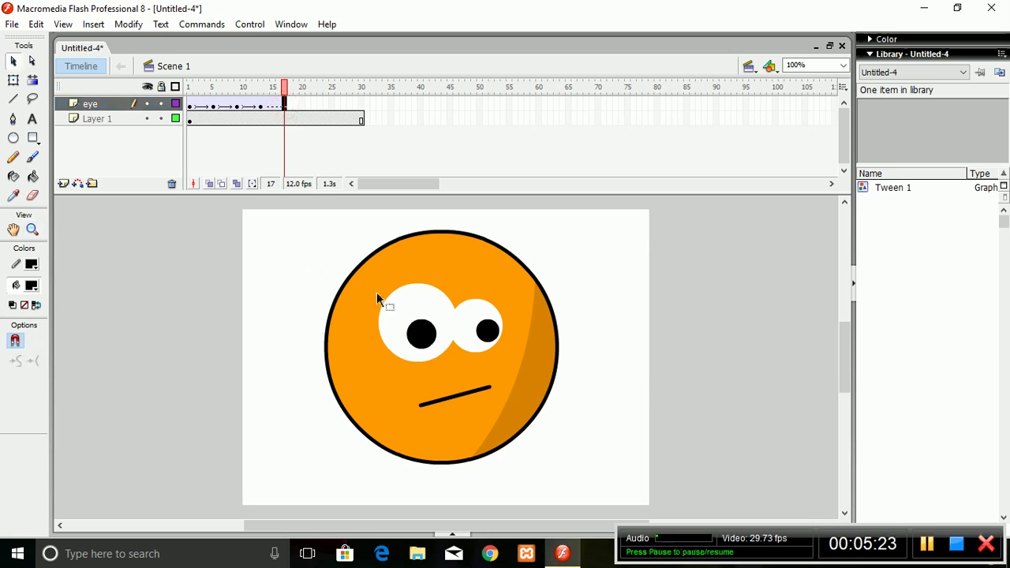
drag(424, 341, 405, 341)
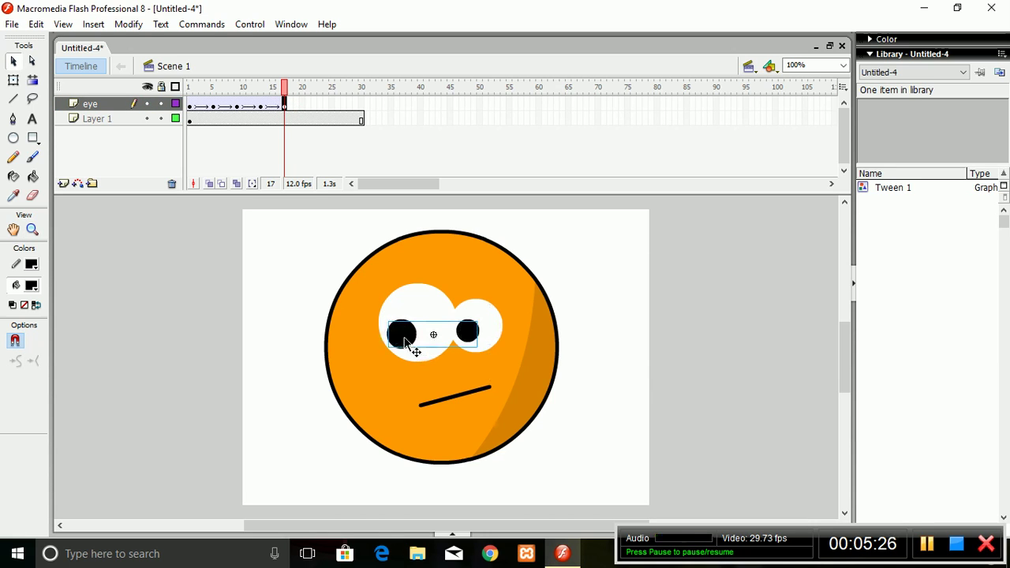
click(308, 107)
key(F5)
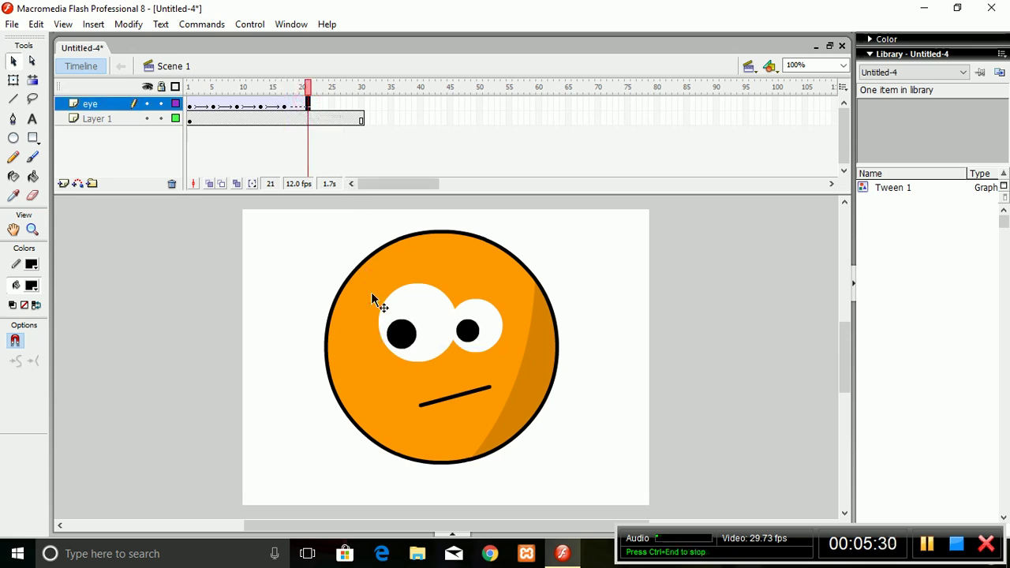
drag(400, 333, 401, 320)
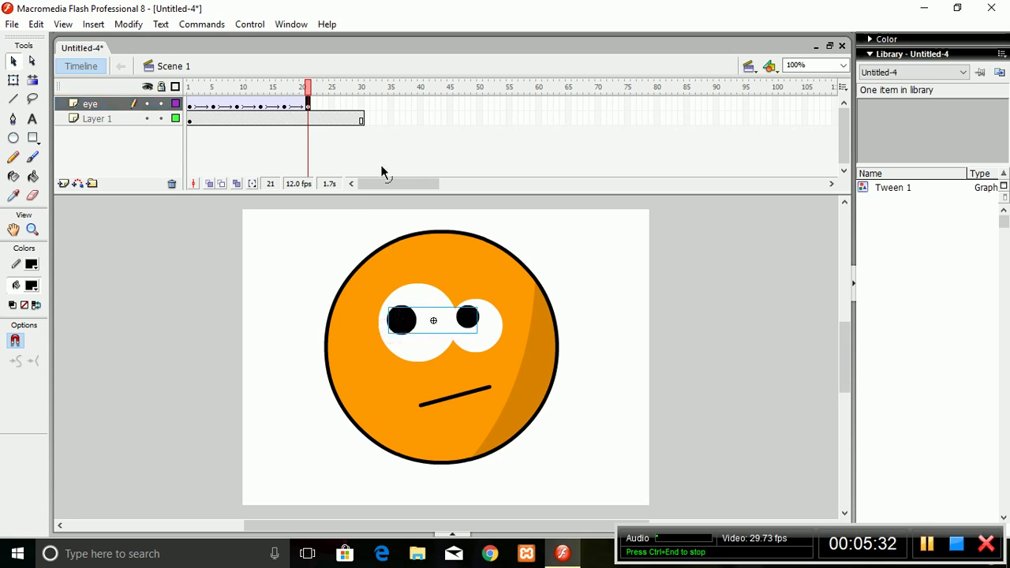
Step: Add keyframes at frames 25 and 29, moving the pupils right then down-right
click(331, 106)
key(F5)
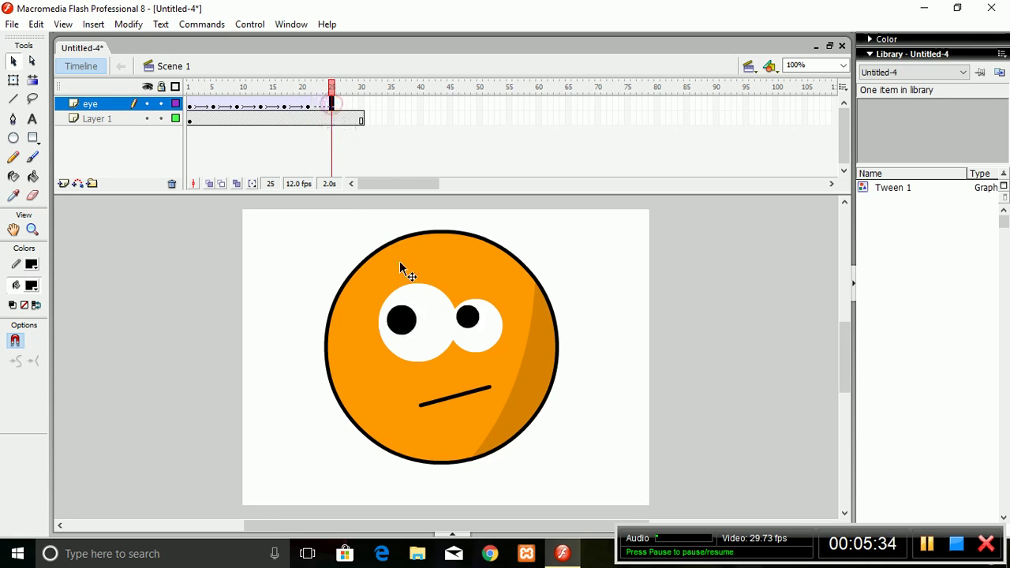
drag(408, 323, 420, 320)
click(355, 103)
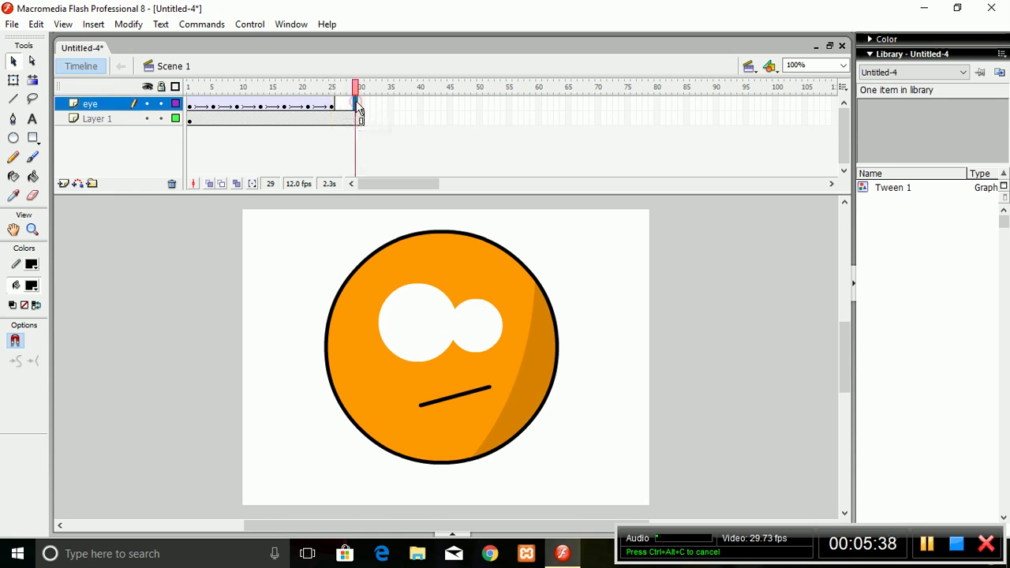
key(F6)
drag(415, 330, 419, 337)
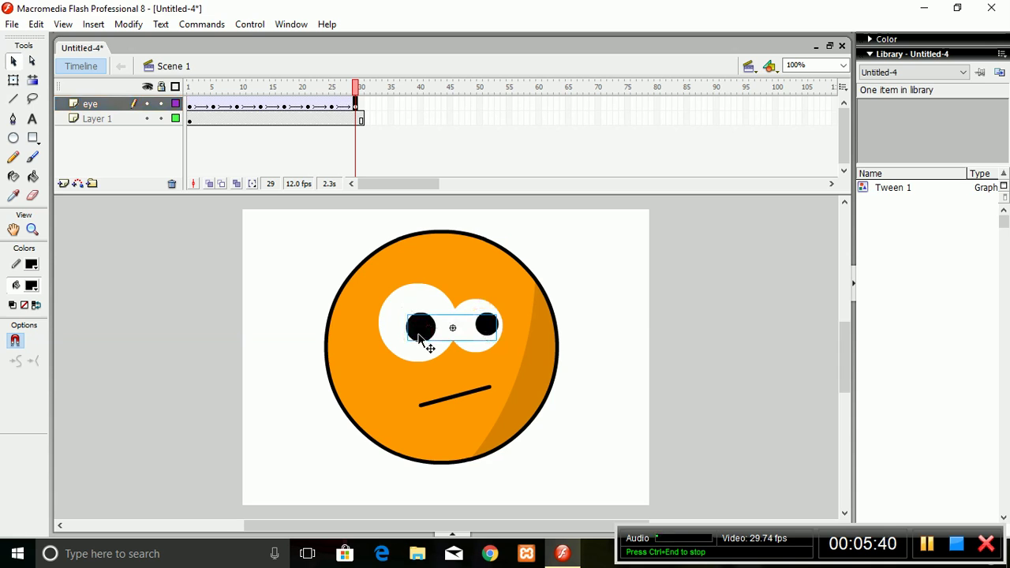
Step: Nudge the pupils up-left at frame 30 and play the timeline
click(361, 105)
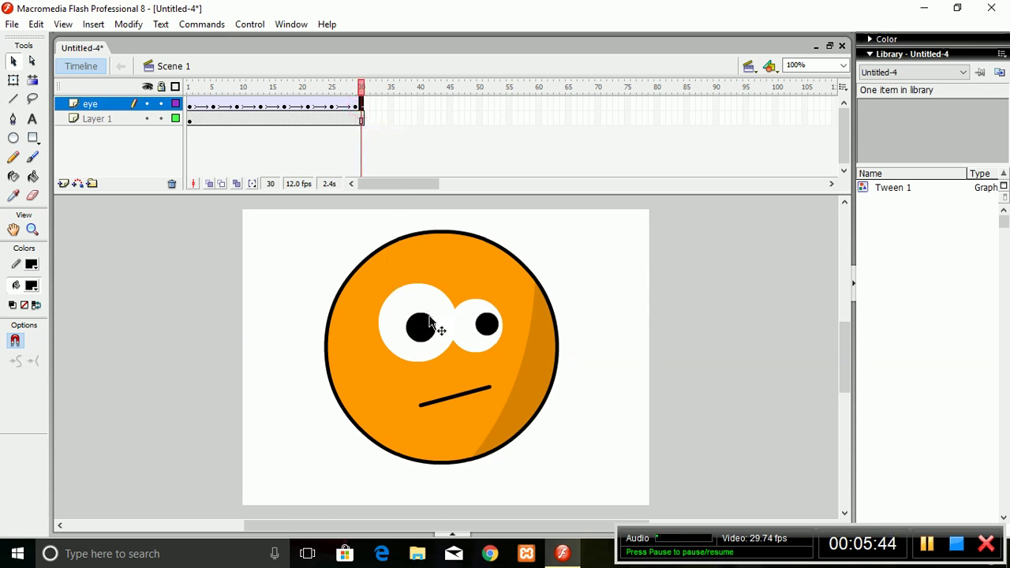
drag(424, 333, 418, 330)
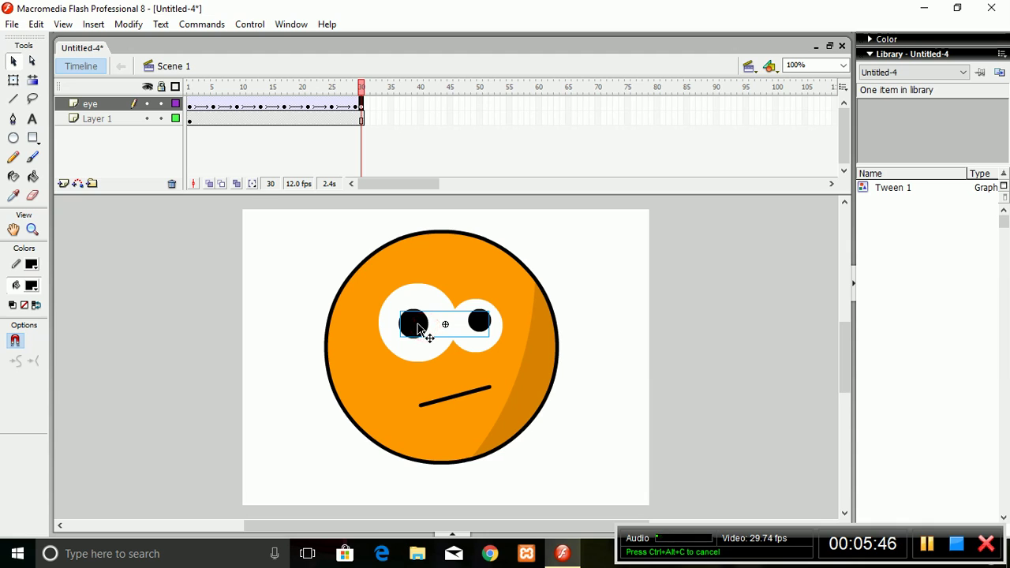
key(Return)
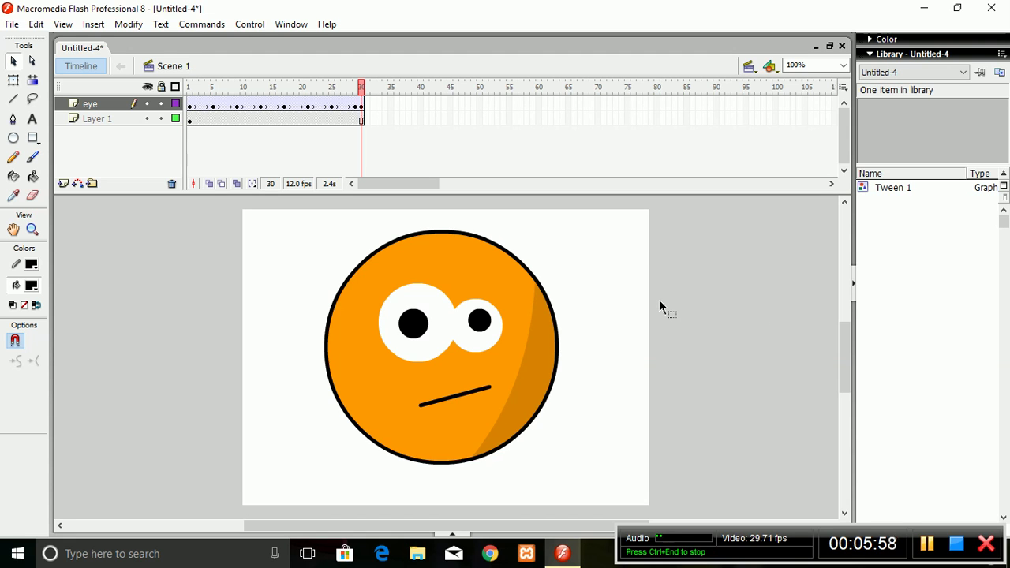
Step: Run a test movie of the darting-pupil animation, then close the preview window
key(ctrl+Return)
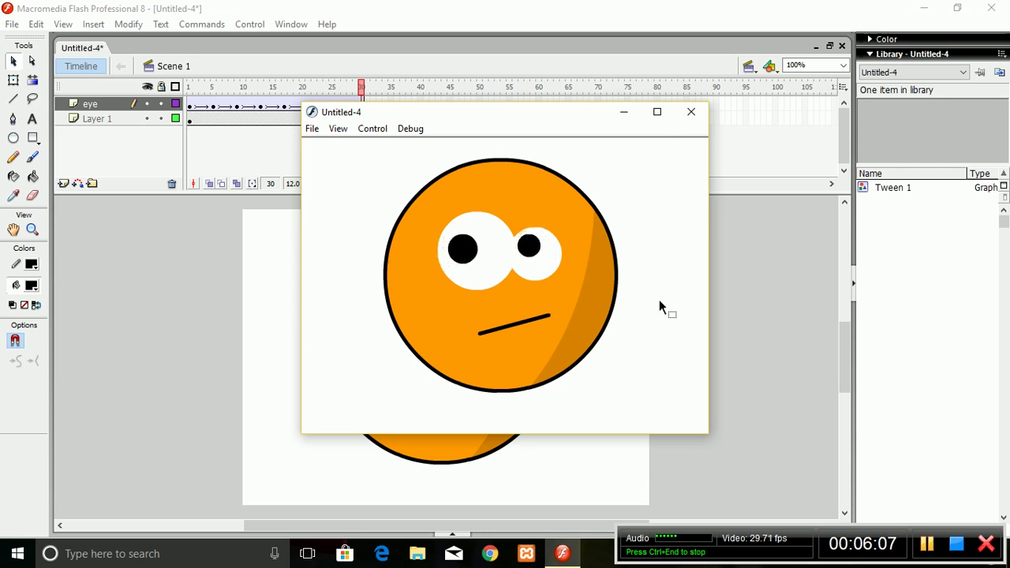
click(700, 120)
Step: Export the movie to the Desktop as smiley in Flash Movie (*.swf) format
click(11, 25)
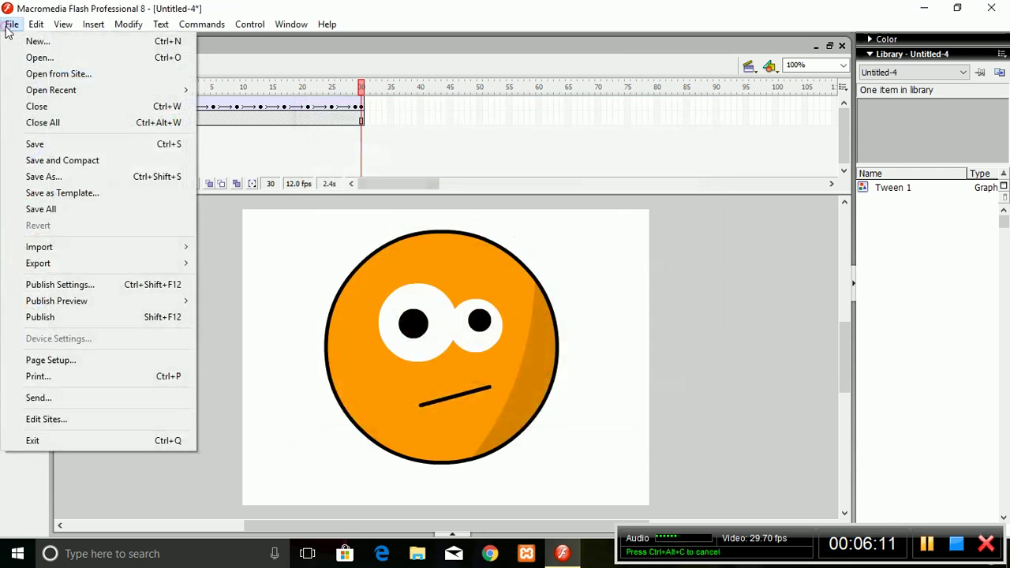
mouse_move(92, 269)
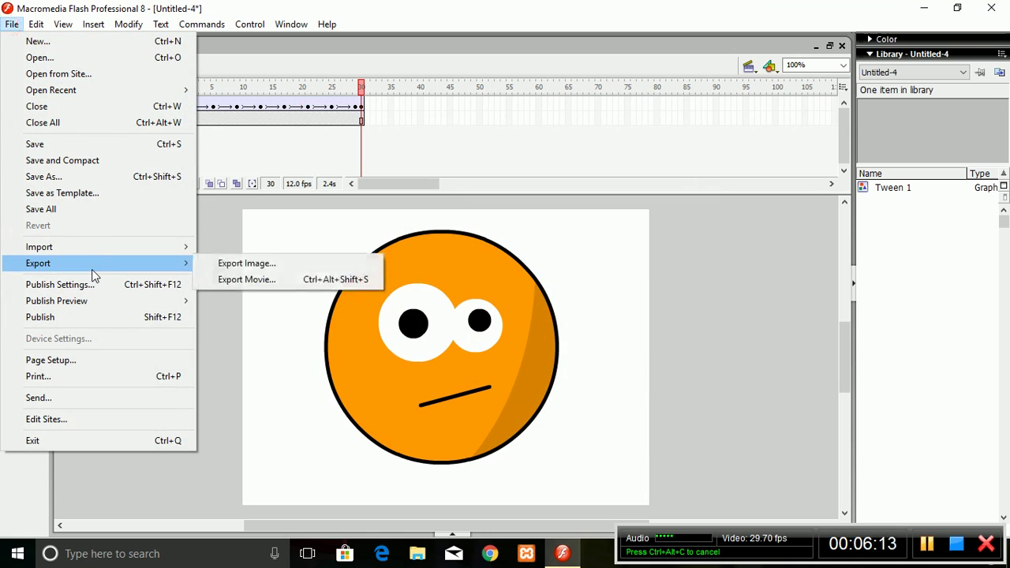
click(229, 281)
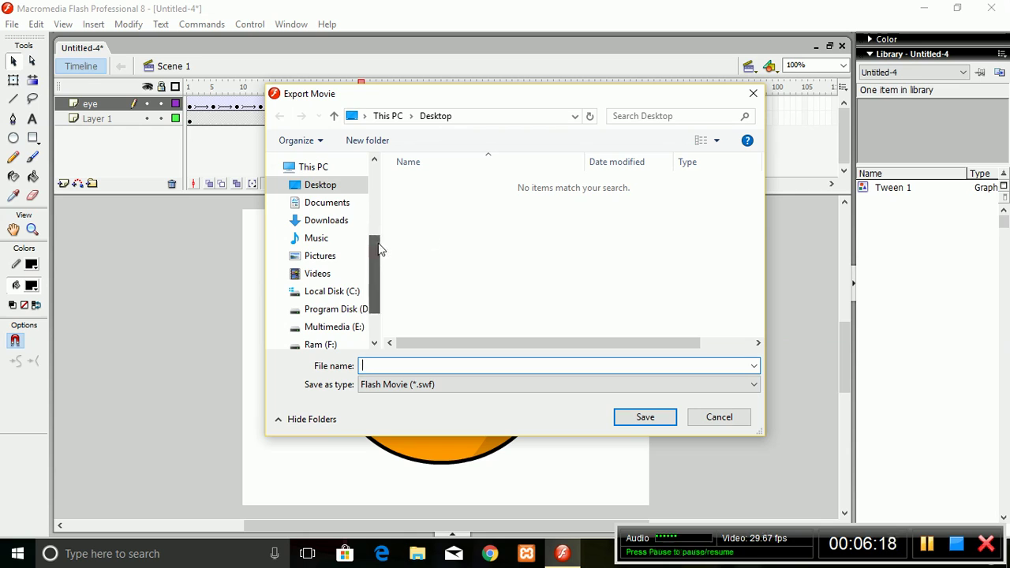
scroll(378, 251, up, 1)
click(338, 209)
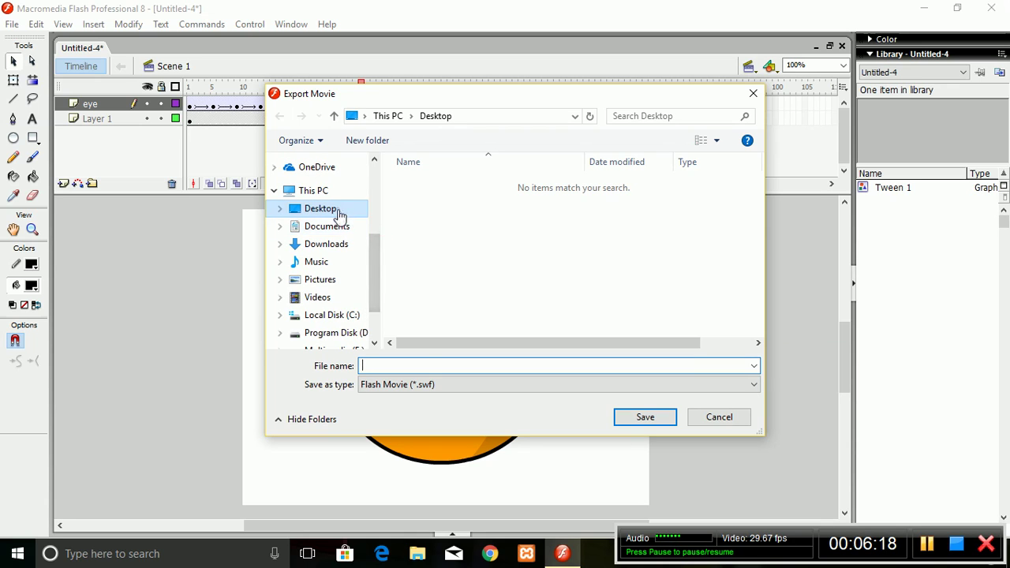
click(429, 365)
text(sm)
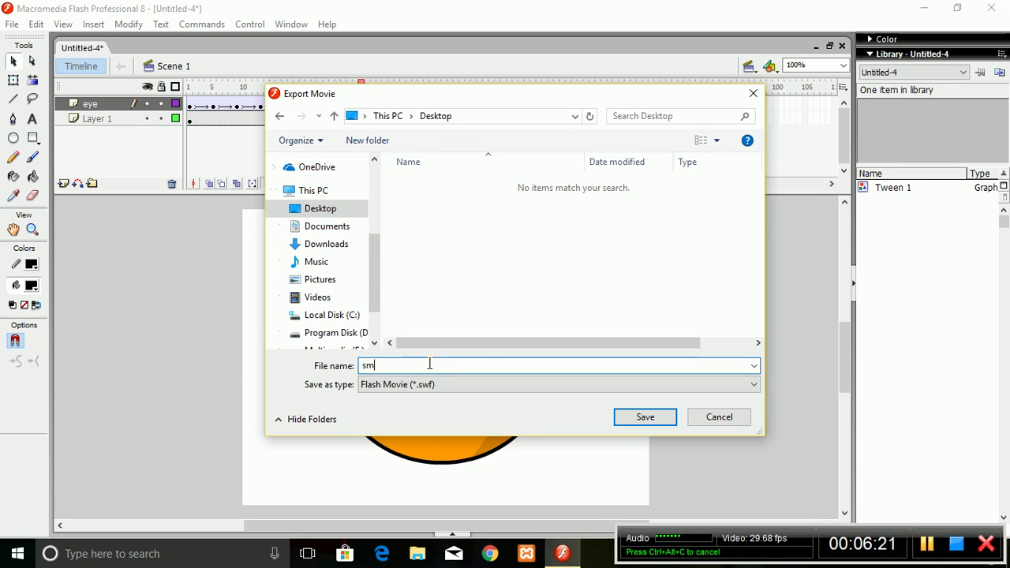
text(iley)
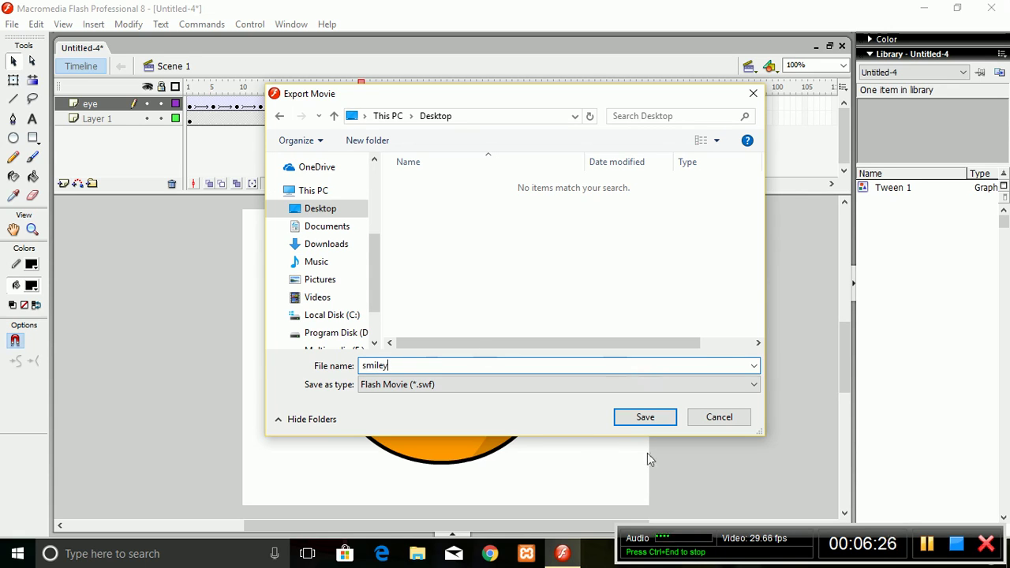
click(531, 384)
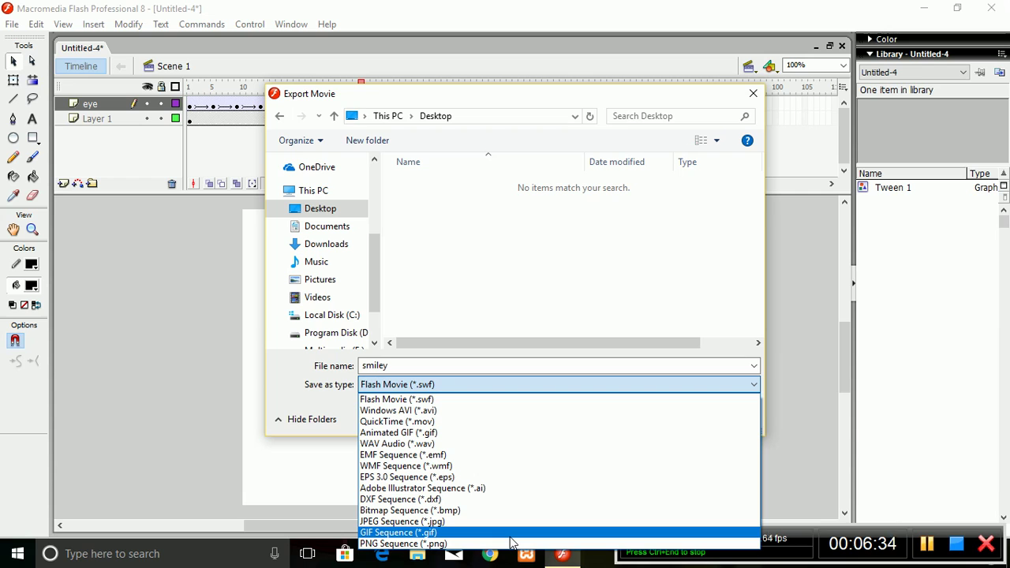
click(494, 404)
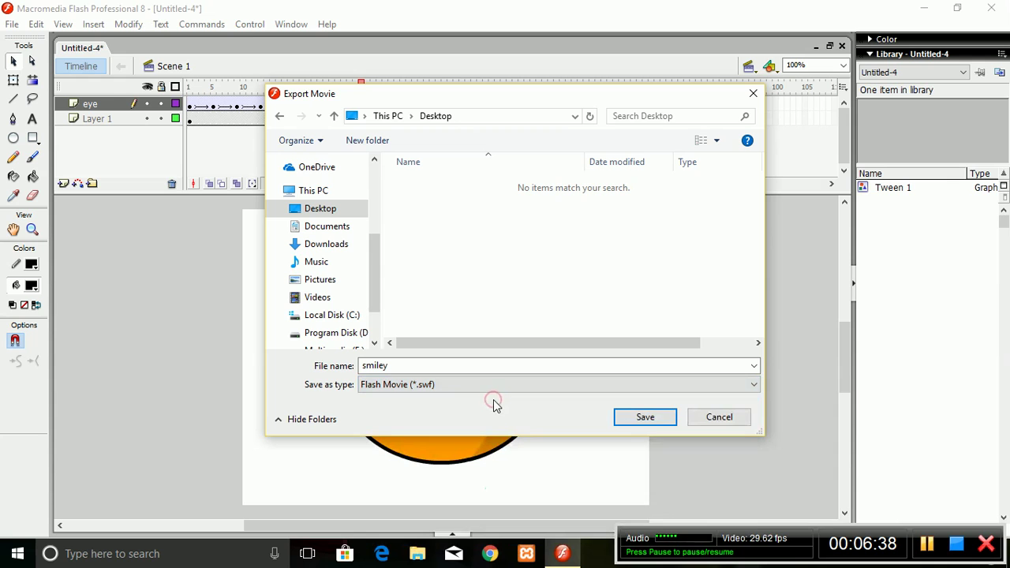
click(626, 419)
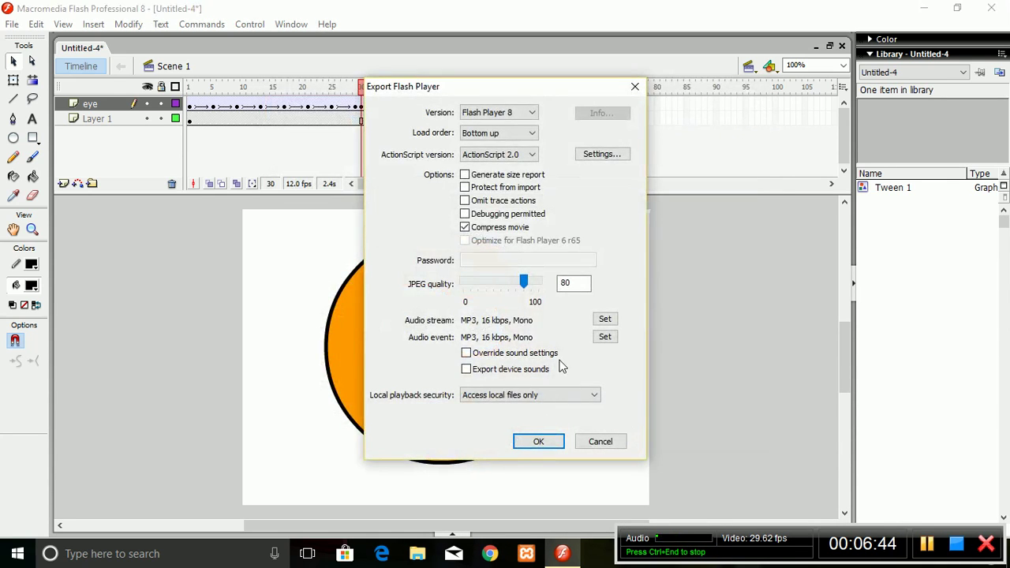
Step: Export at JPEG quality 100, then play smiley.swf from the Desktop in Flash Player
click(539, 281)
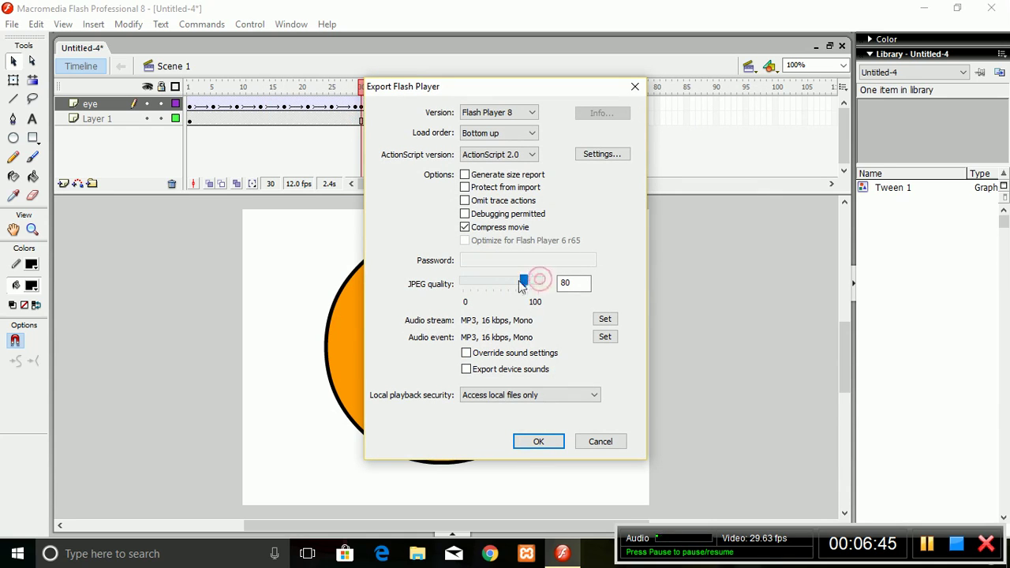
drag(521, 285, 558, 287)
click(552, 441)
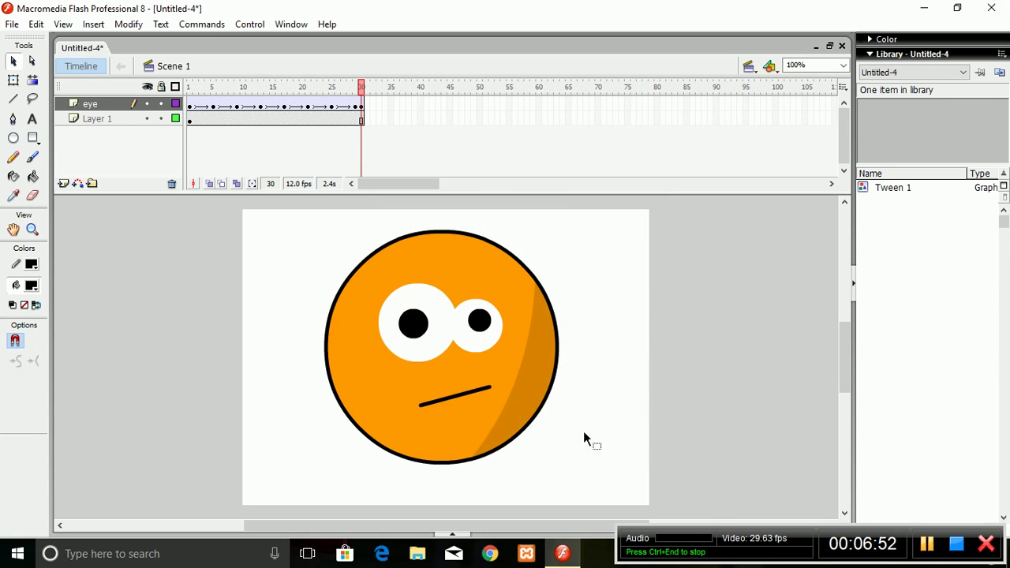
key(super+d)
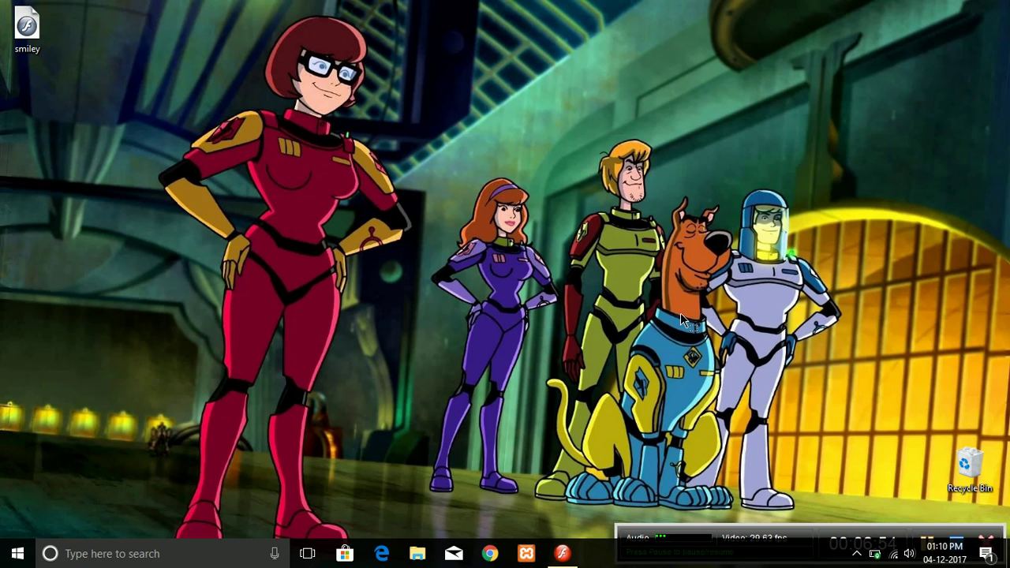
double_click(32, 27)
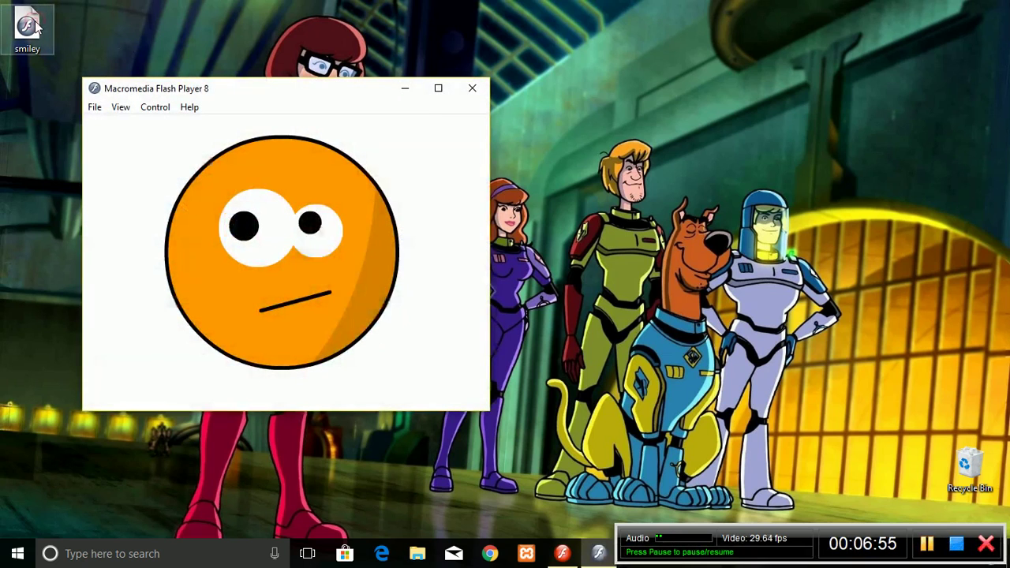